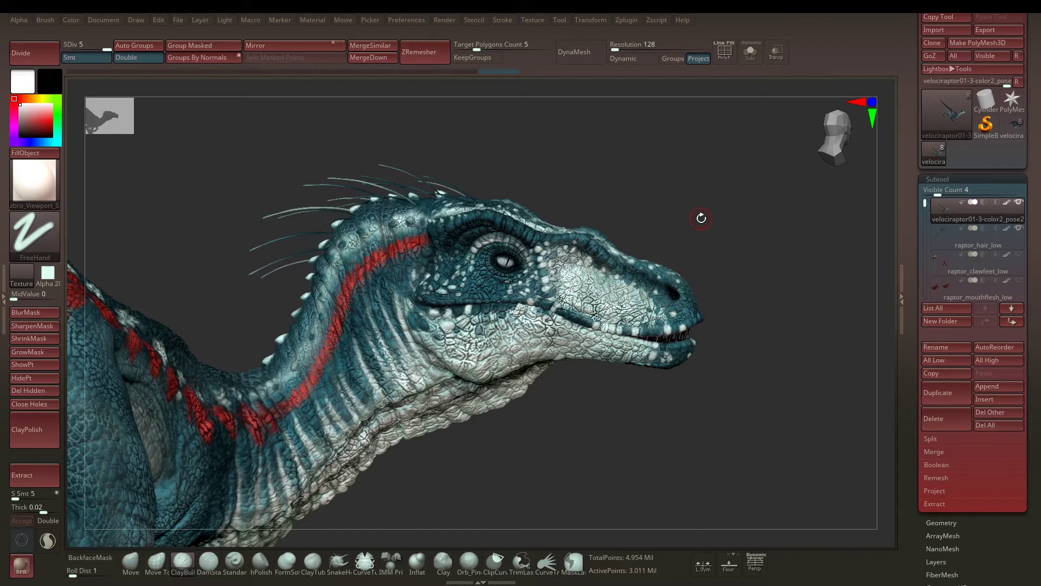
Hide the raptor_hair_low subtool so the head and neck show without the long hair strands
left_click_drag(539, 145, 501, 155)
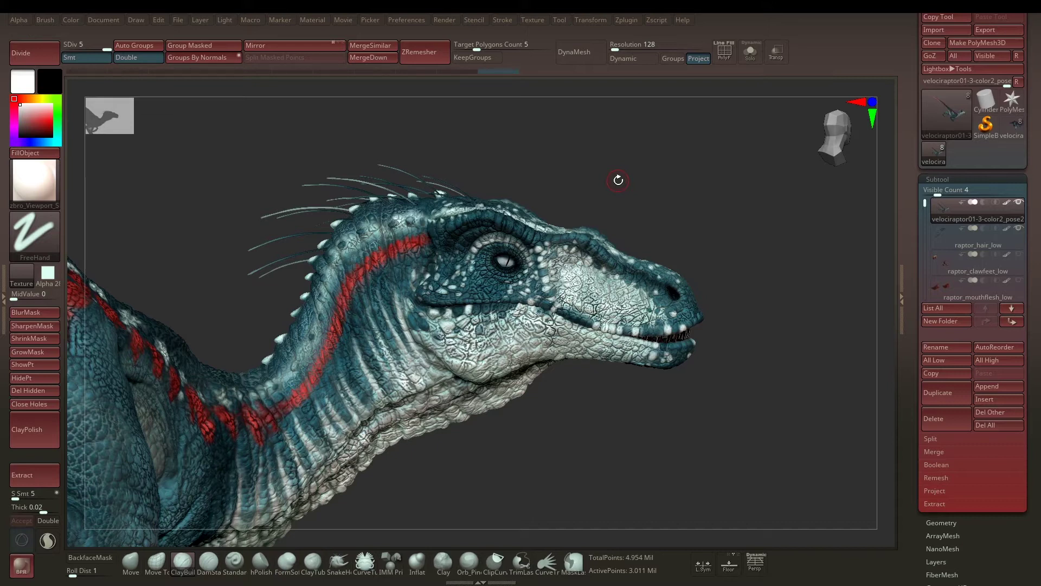
left_click_drag(539, 164, 509, 174)
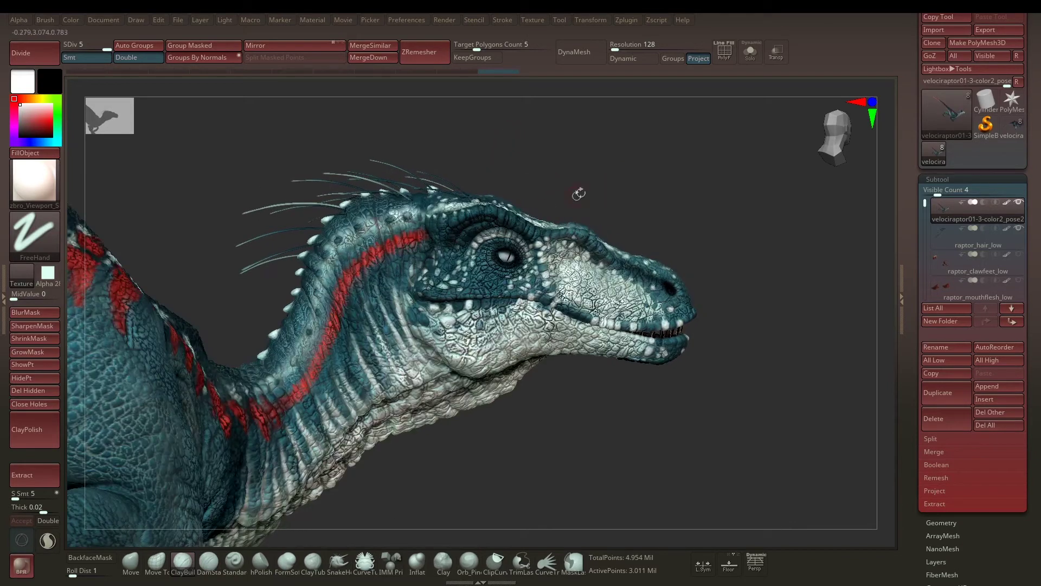
left_click_drag(584, 170, 525, 174)
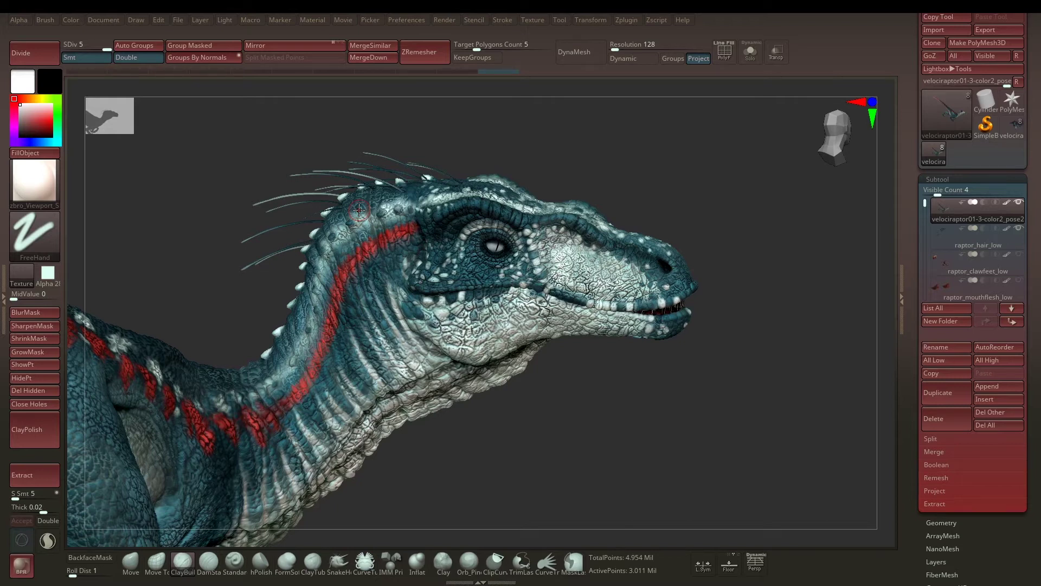
left_click_drag(571, 148, 575, 144)
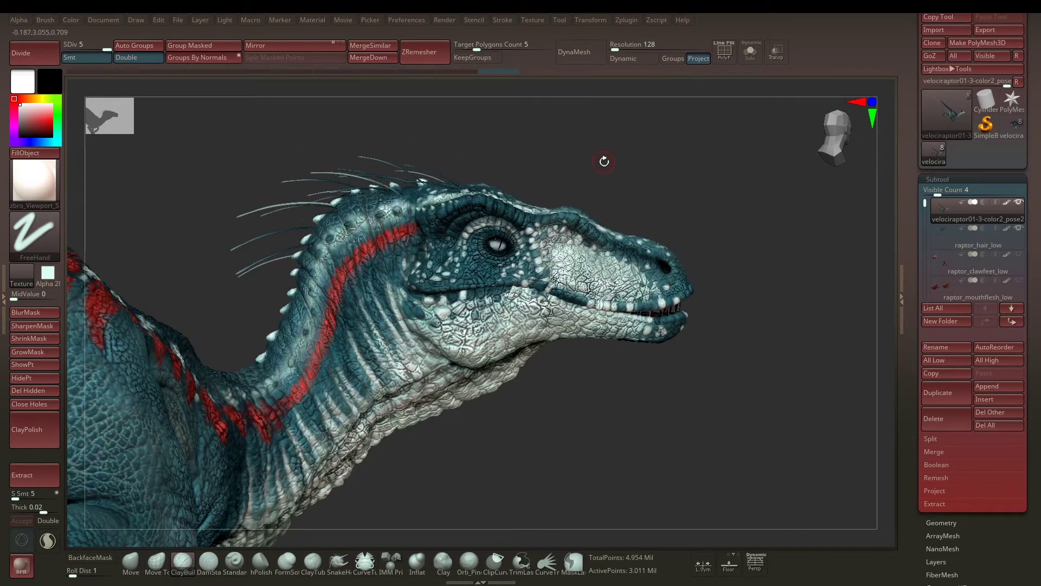
left_click_drag(606, 160, 586, 170)
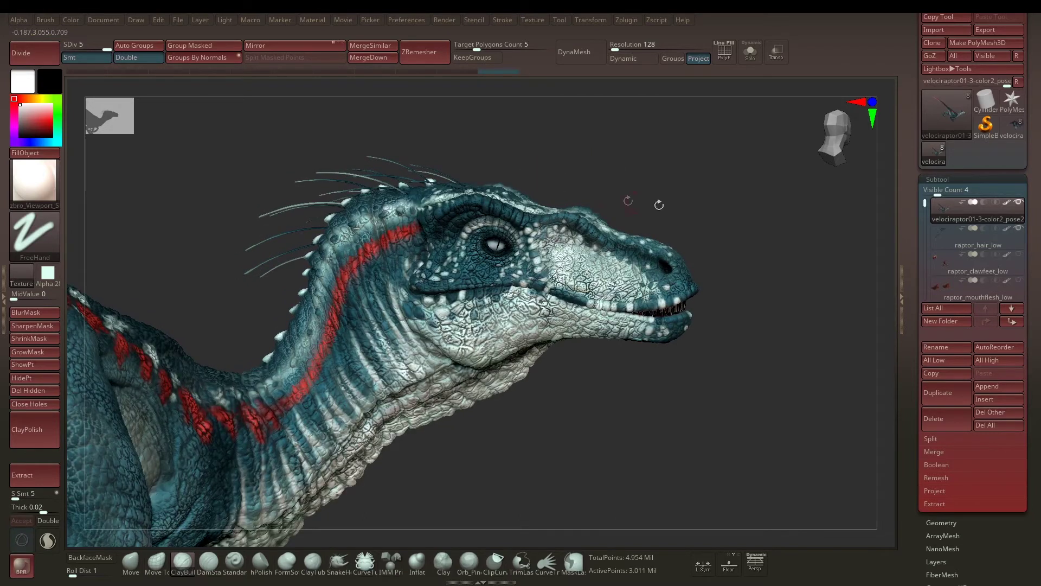
left_click(1018, 229)
mouse_move(574, 154)
left_mouse_down()
mouse_move(599, 151)
mouse_move(585, 160)
left_mouse_up()
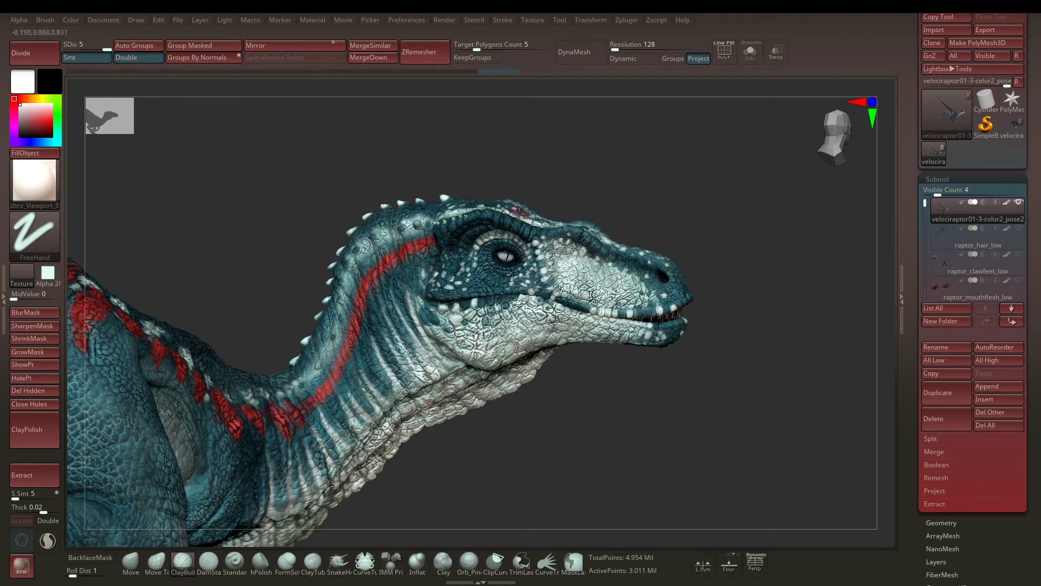
Expand the Geometry settings of the velociraptor tool
scroll(976, 393, "down", 3)
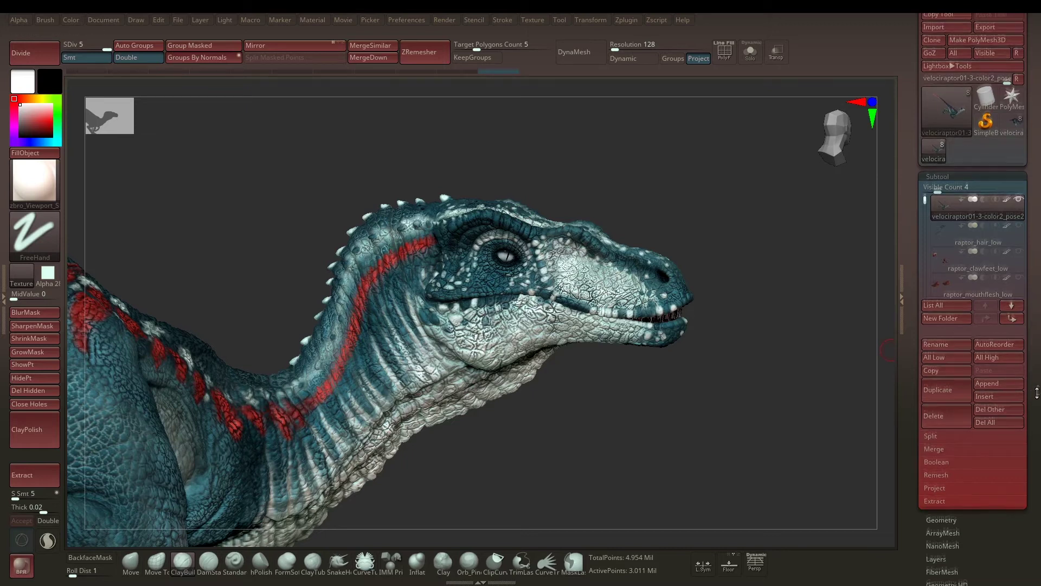
left_click(940, 446)
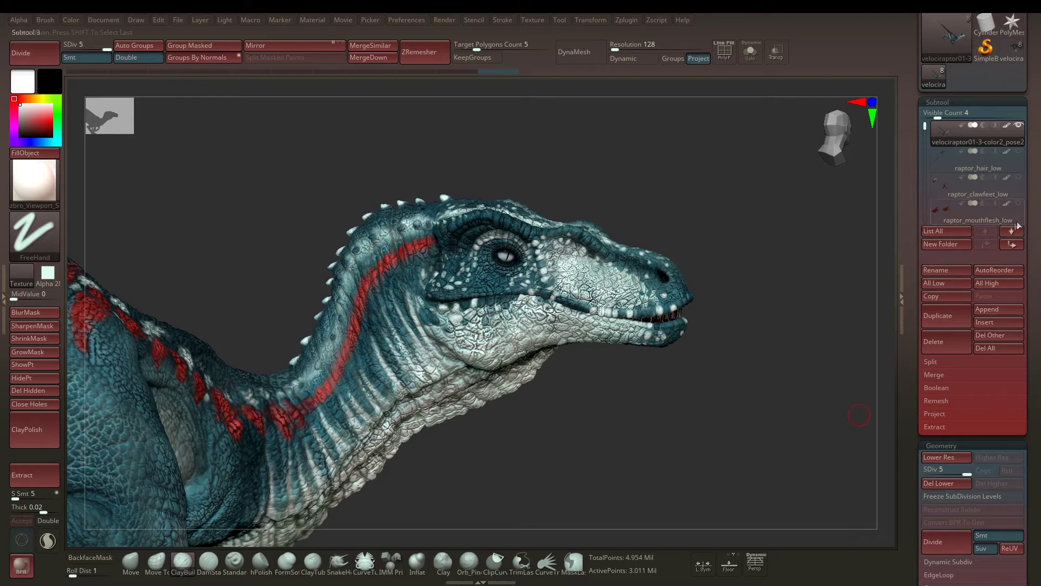
scroll(1030, 244, "up", 3)
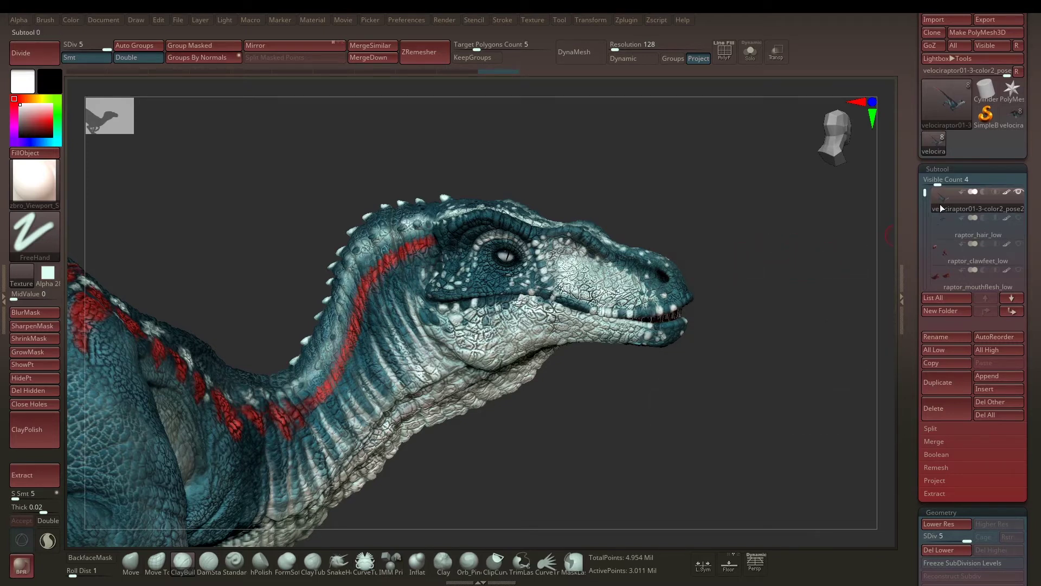
Isolate the velociraptor01-3-color2_pose2 body subtool with Solo and duplicate it
key("alt+s")
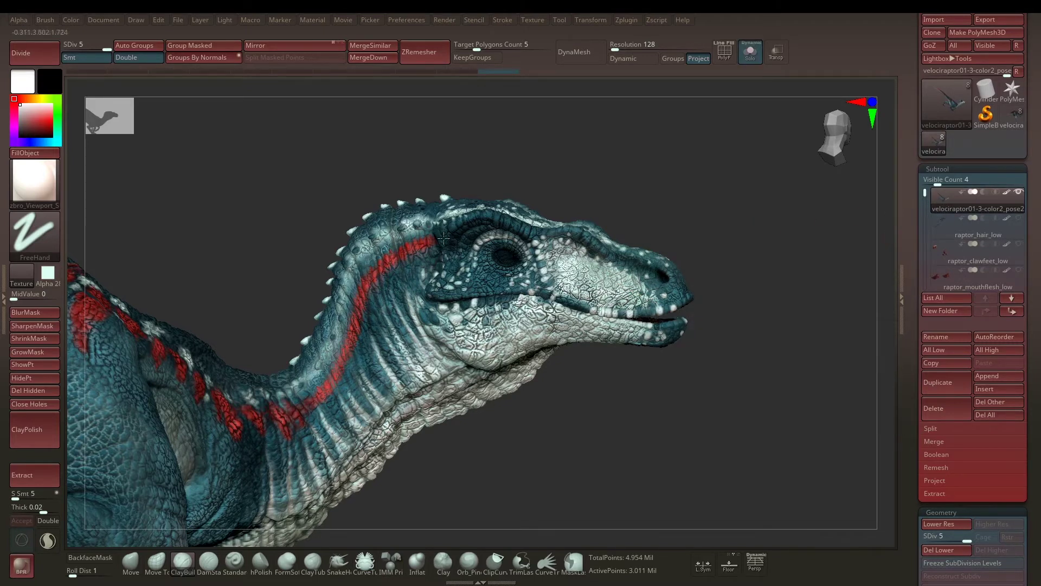
mouse_move(717, 181)
left_mouse_down("alt")
mouse_move(588, 195)
mouse_move(728, 184)
mouse_move(694, 192)
mouse_move(688, 181)
left_mouse_up("alt")
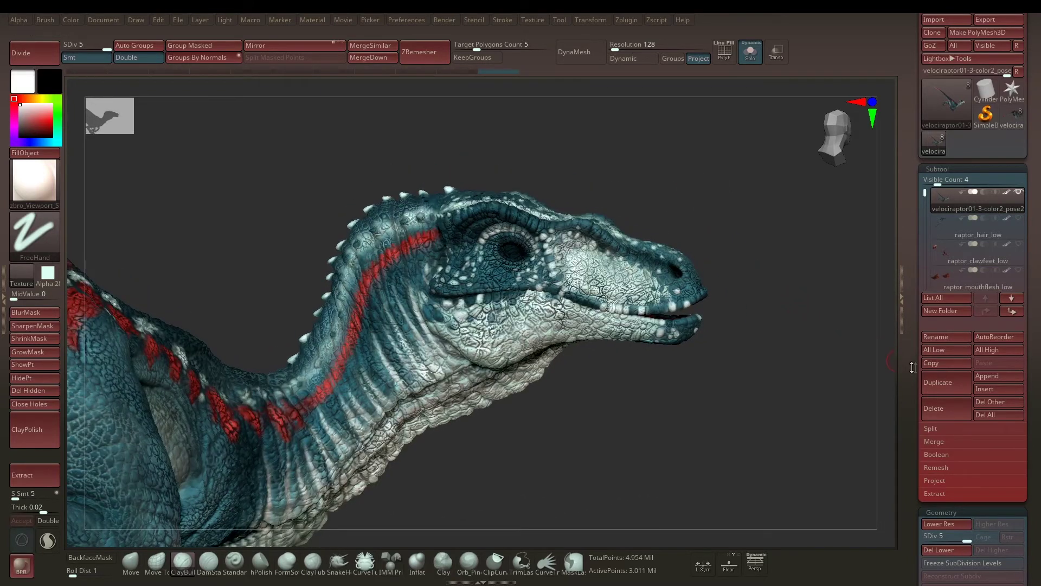
left_click(943, 385)
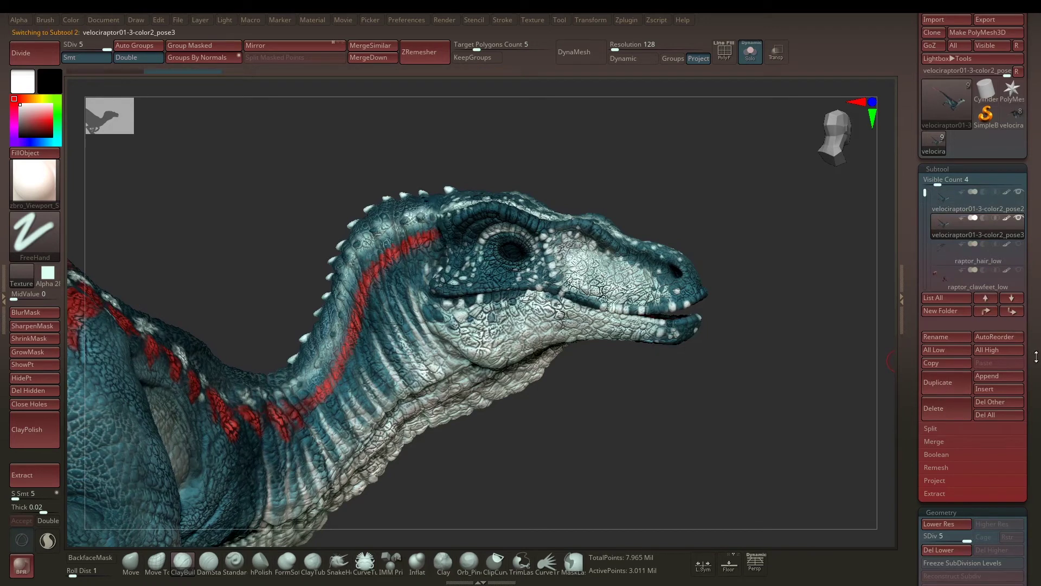
Set the duplicated body to subdivision level 1 and delete its higher subdivision levels
scroll(968, 380, "down", 3)
left_click_drag(965, 440, 938, 449)
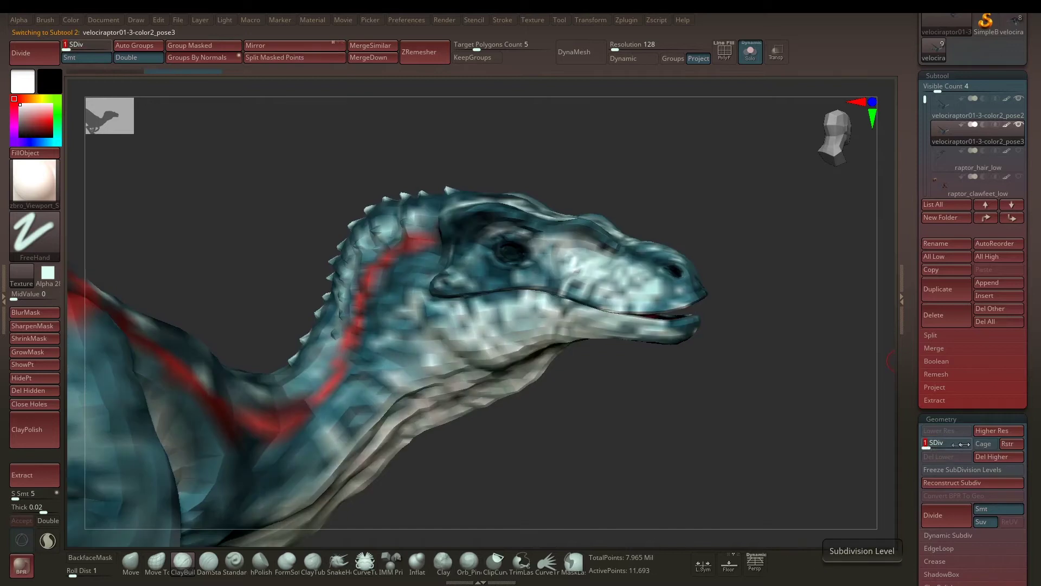
left_click(993, 457)
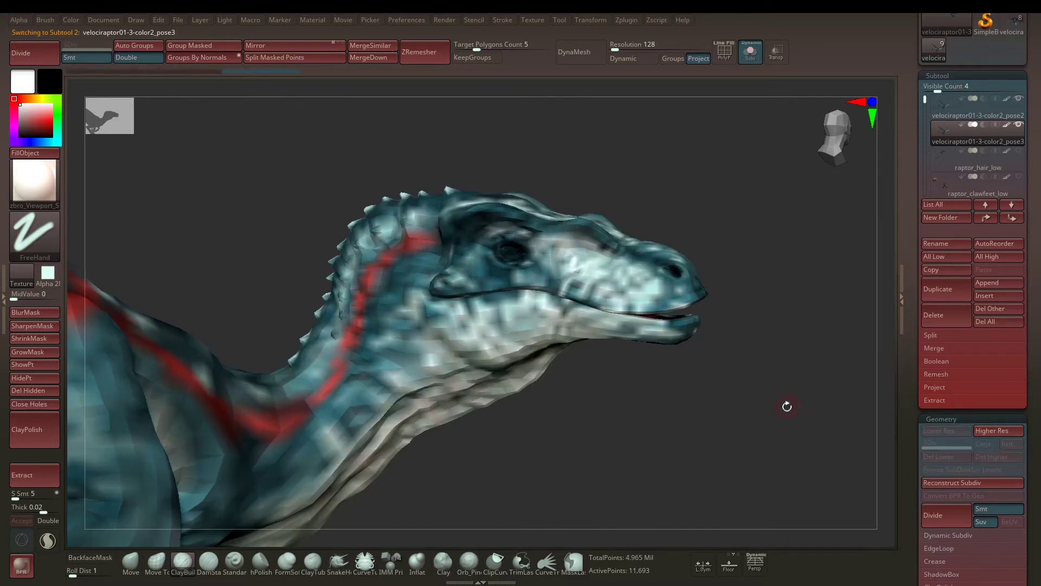
Turn off Solo and hide the original velociraptor01-3-color2_pose2 subtool so only the low-resolution body copy shows
left_click_drag(643, 188, 606, 197)
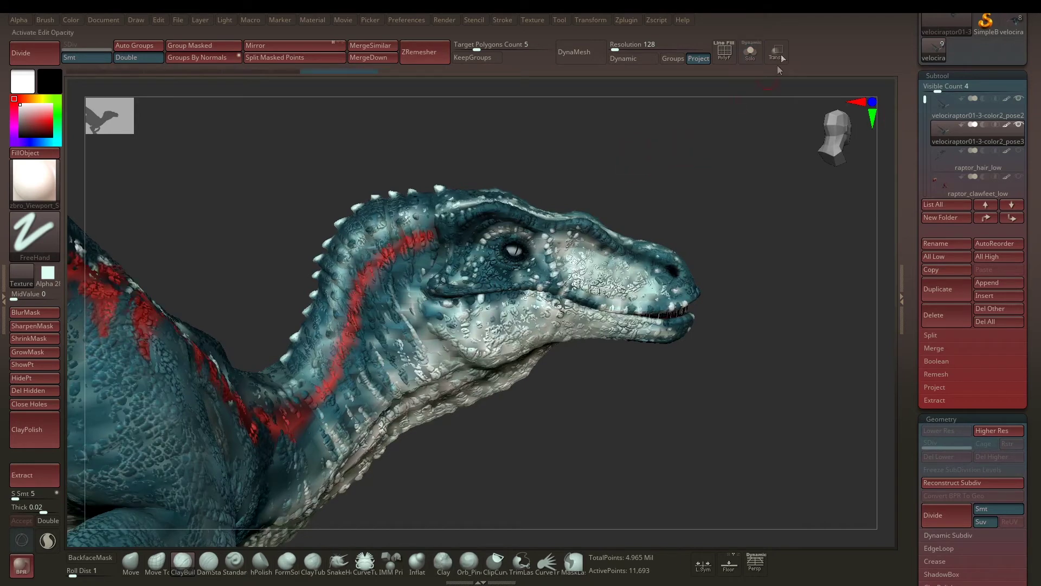
mouse_move(1019, 103)
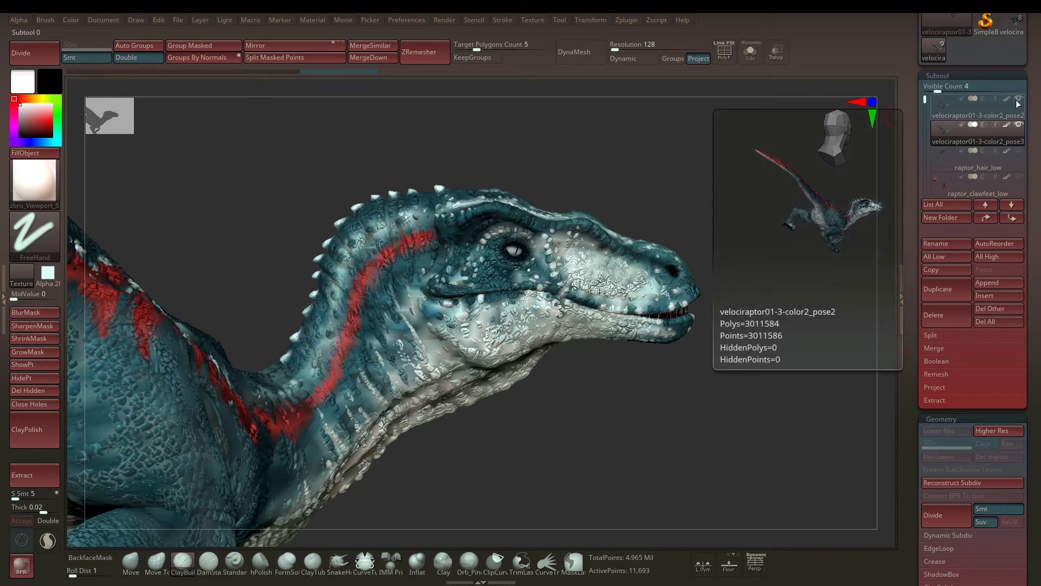
left_click(1019, 100)
Rename the low-resolution body duplicate as lowpoly
left_click(951, 131)
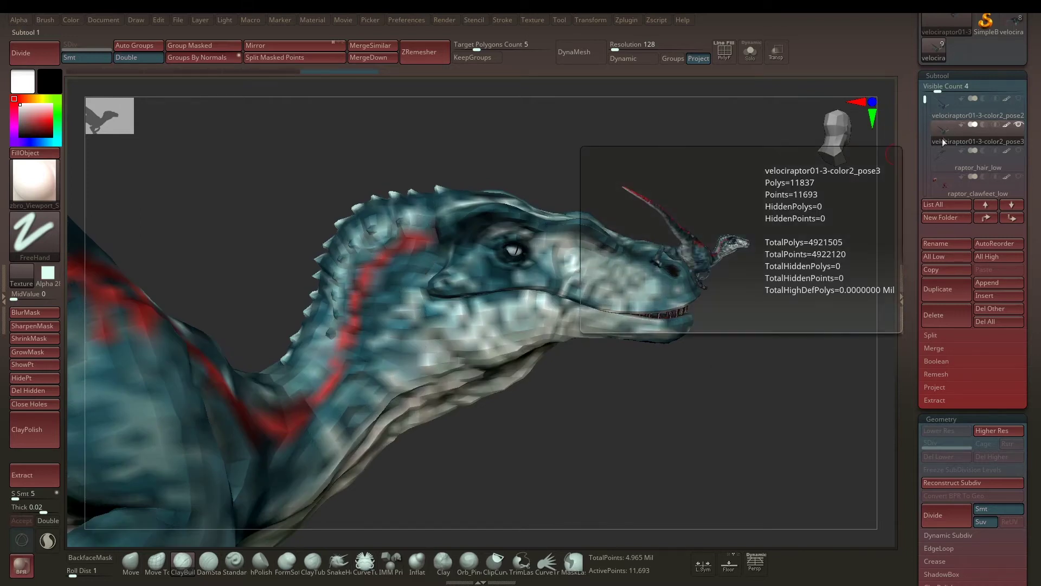
left_click(939, 249)
type("lowpoly")
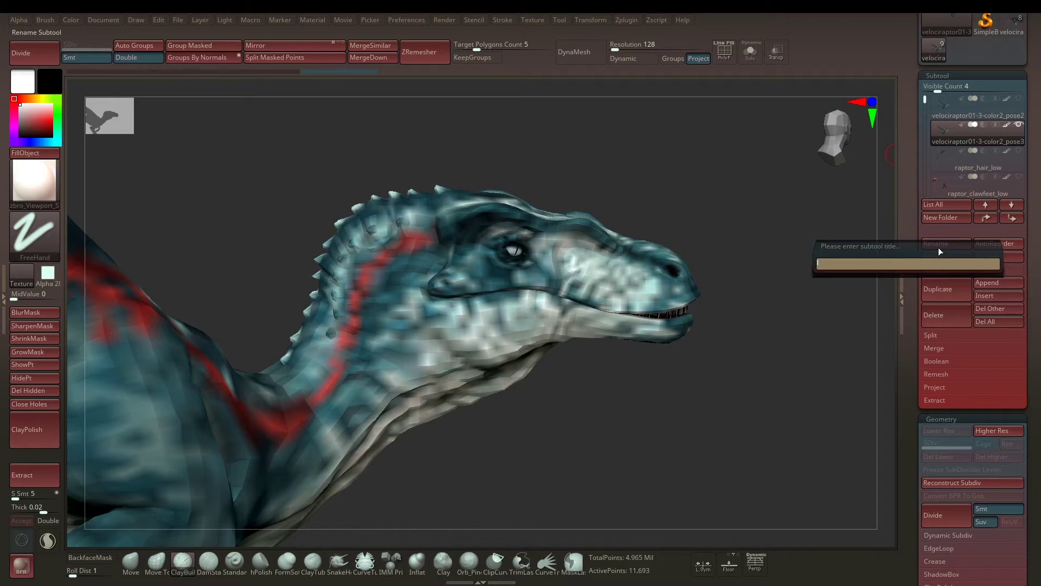
key("Return")
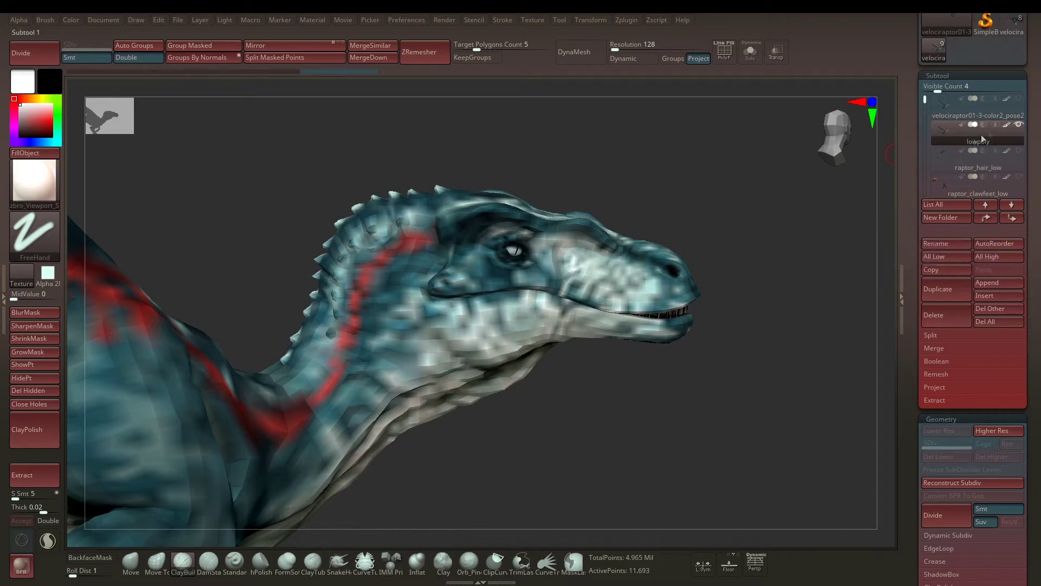
mouse_move(945, 136)
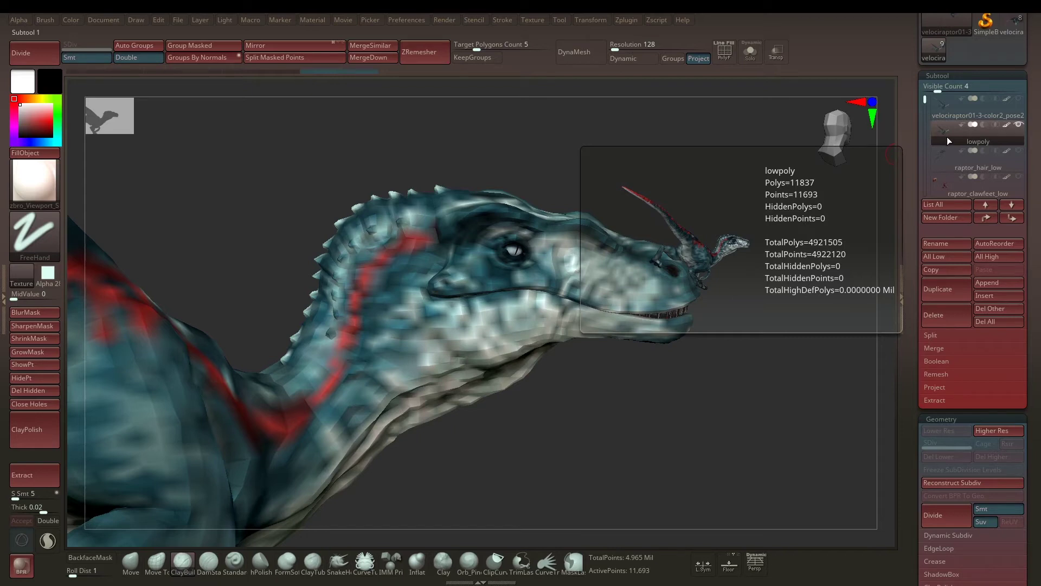
mouse_move(945, 114)
Draw a curved tube with the CurveTube brush, running up and backward from the back of the head
left_click_drag(629, 164, 605, 175)
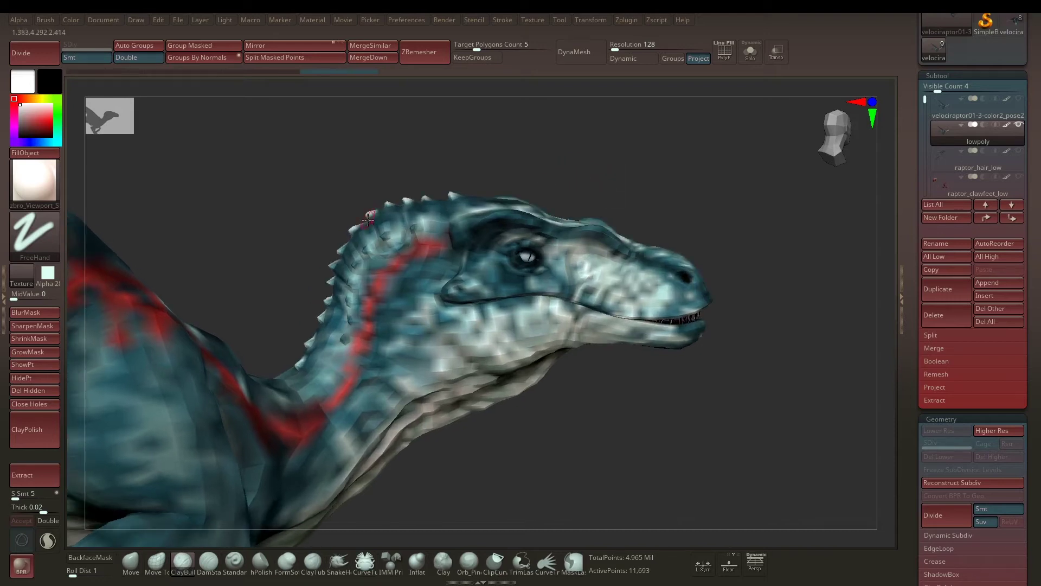
left_click_drag(661, 173, 661, 153)
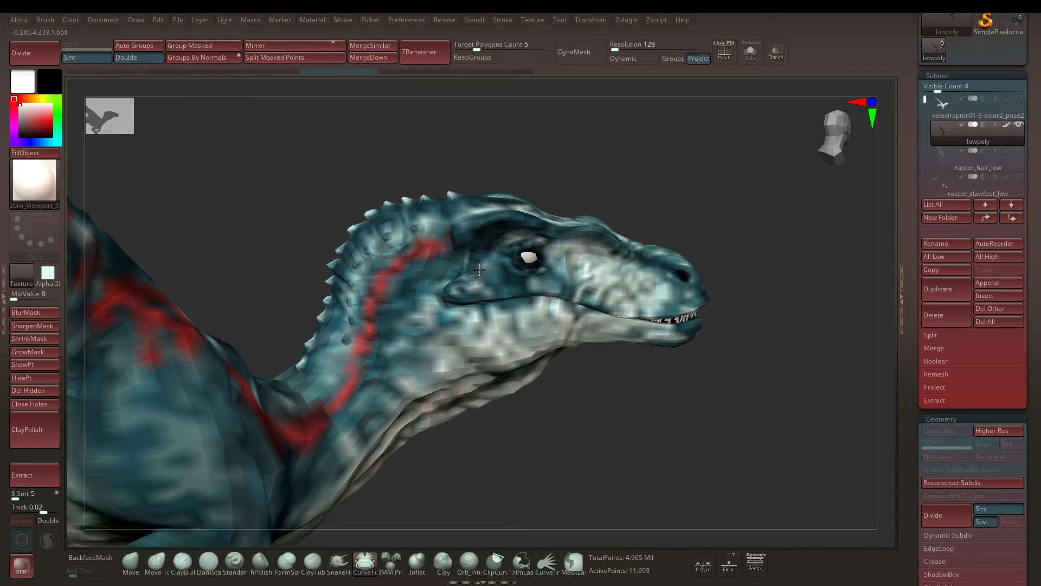
key("b")
left_click(369, 564)
left_click_drag(270, 135, 256, 136)
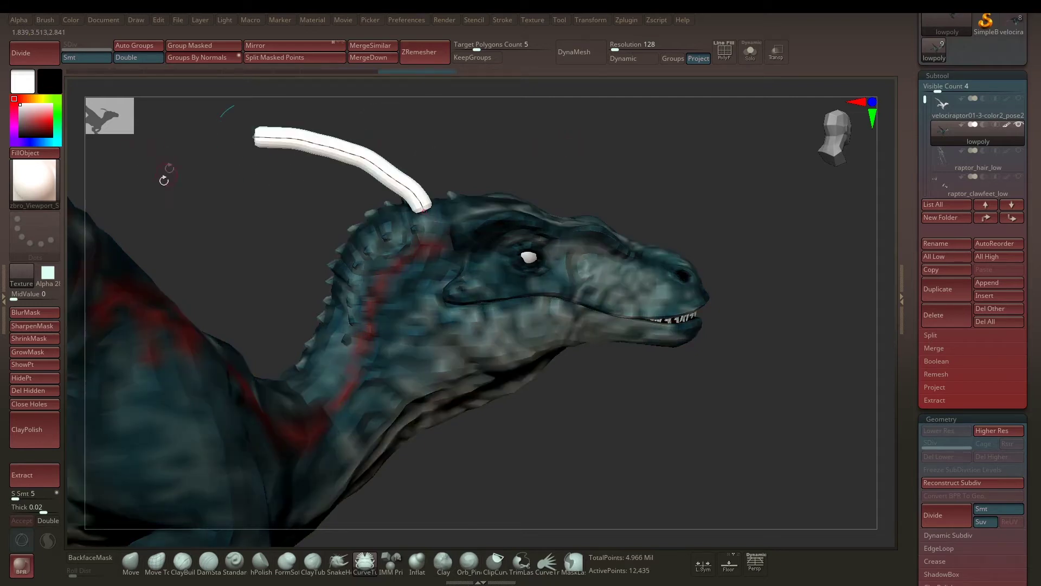
Switch the material to StartupMaterial and turn off the painted colour display on the lowpoly subtool
left_click(35, 186)
left_click(103, 237)
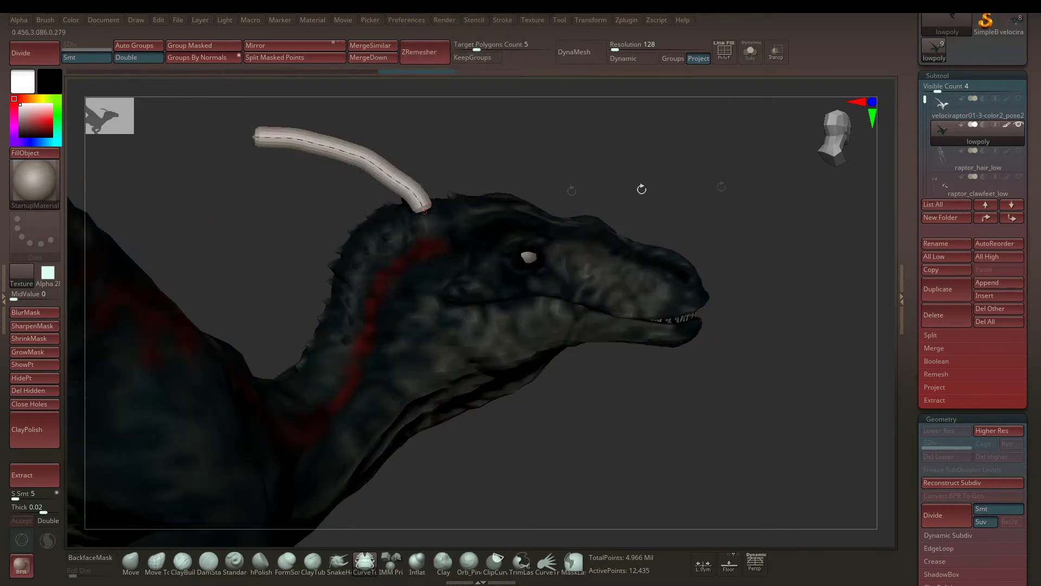
left_click(1005, 127)
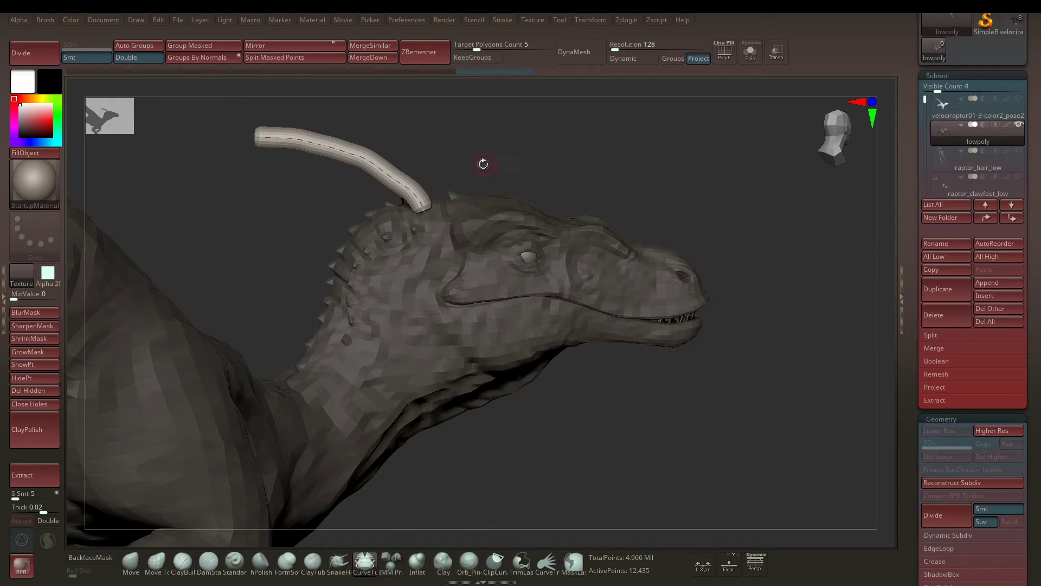
Extend the tube into a downward-curving arc behind the head, pull its base into the head and reshape the curve
mouse_move(464, 158)
left_mouse_down()
mouse_move(498, 161)
mouse_move(470, 136)
mouse_move(325, 174)
left_mouse_up()
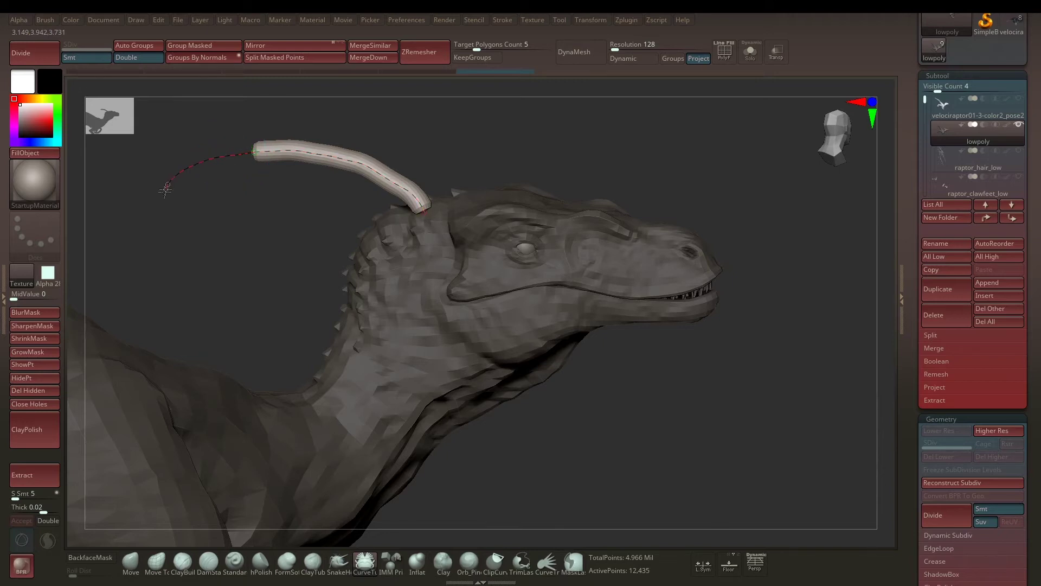
left_click_drag(190, 232, 191, 232)
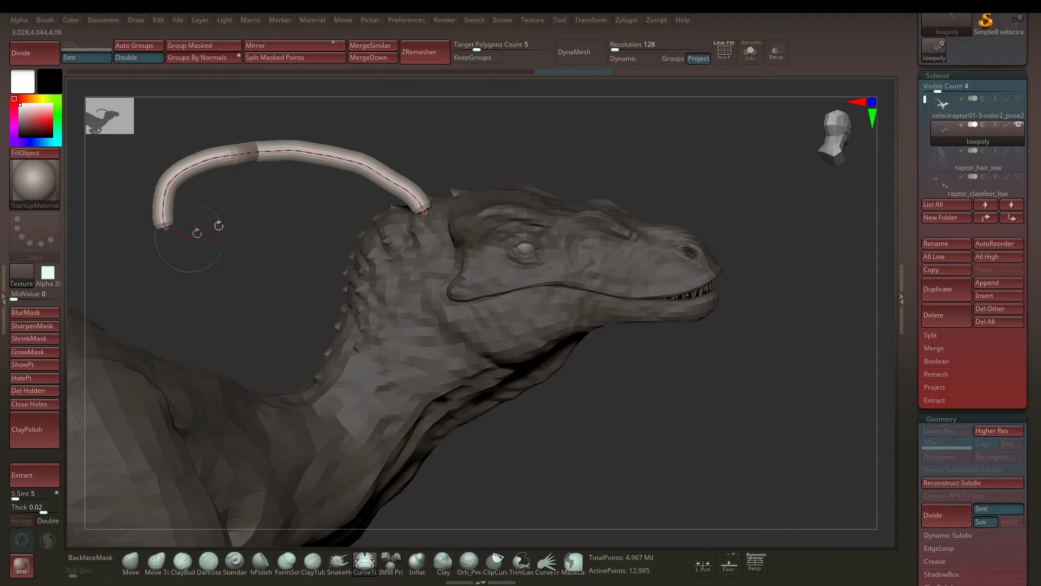
left_click_drag(417, 206, 435, 237)
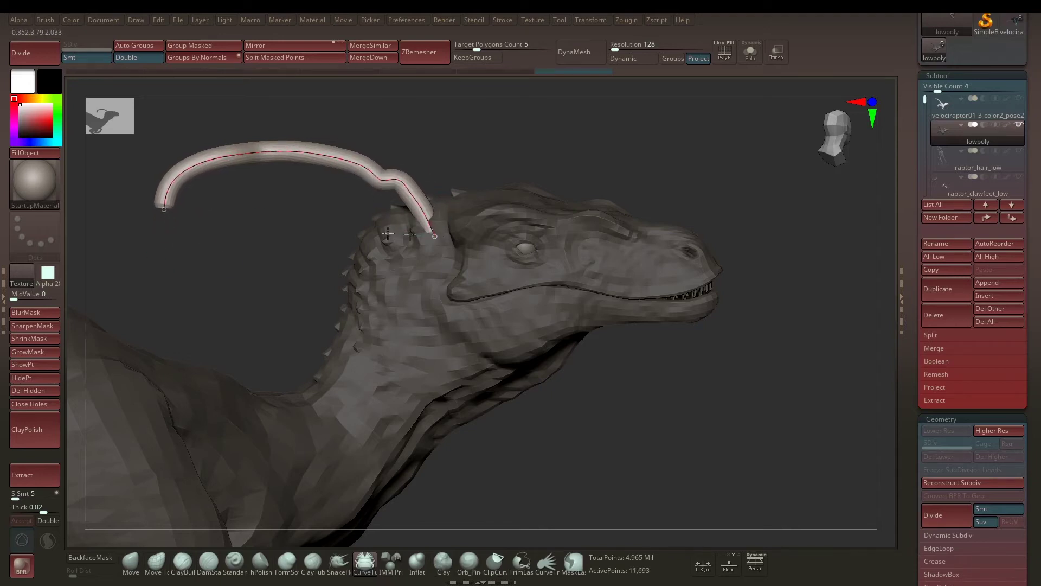
left_click_drag(163, 219, 163, 228)
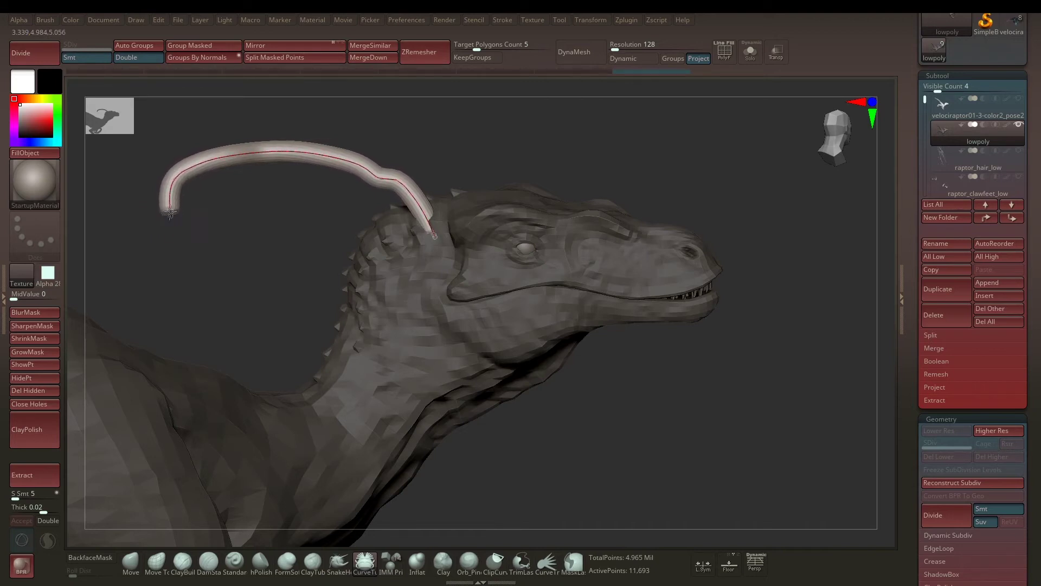
left_click_drag(168, 215, 169, 214)
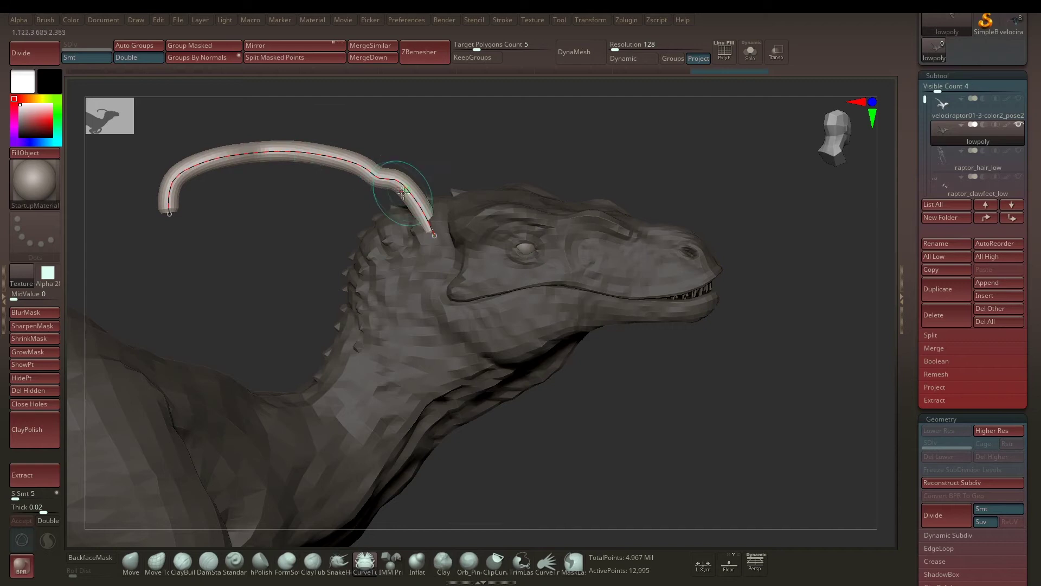
mouse_move(381, 177)
left_mouse_down()
mouse_move(376, 163)
mouse_move(324, 149)
left_mouse_up()
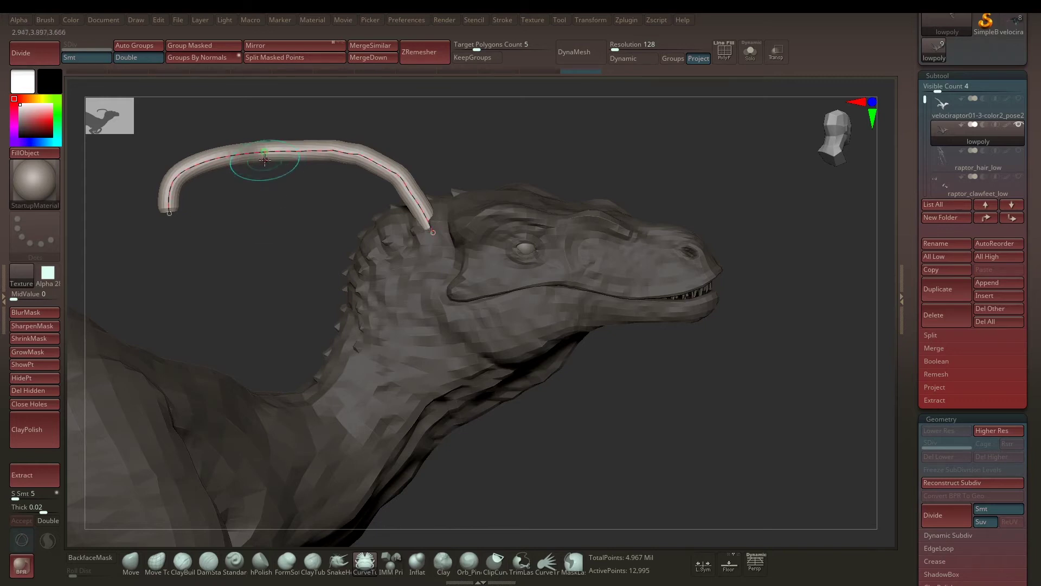
Reduce the brush draw size and reapply it to the curve to make the tube thinner
key("space")
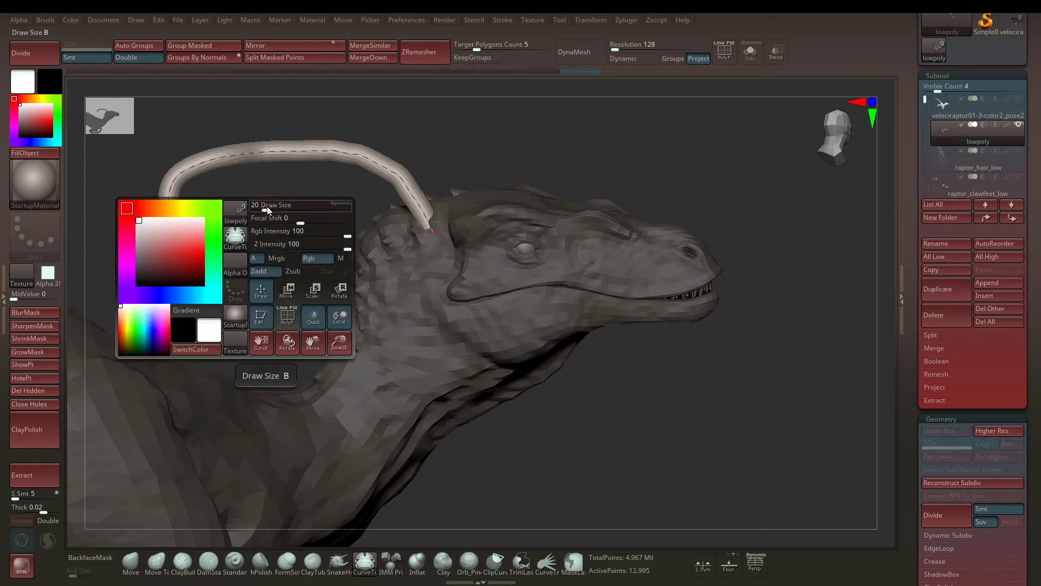
key("space")
left_click_drag(267, 208, 263, 209)
key("space")
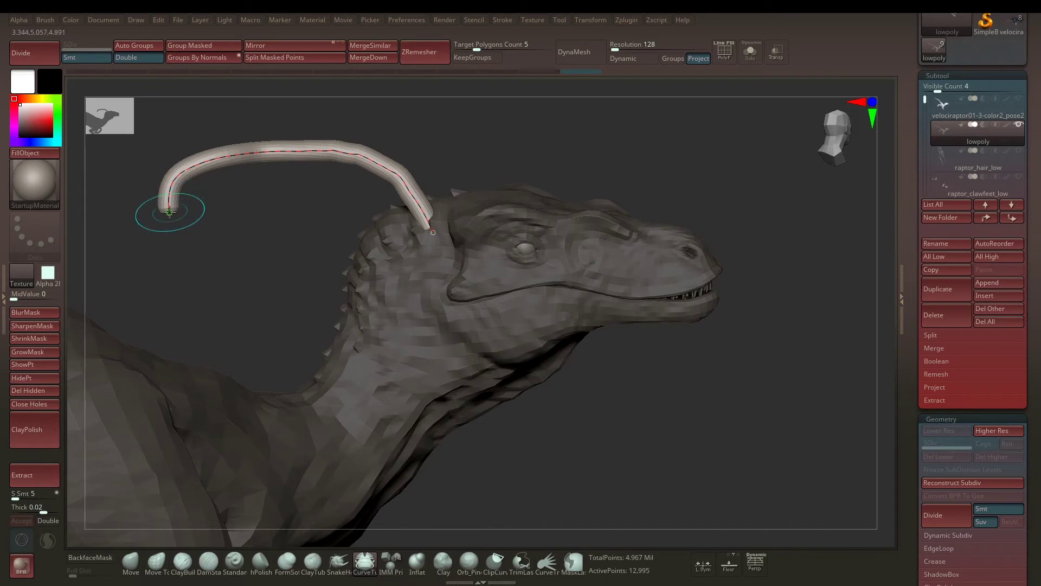
left_click(169, 212)
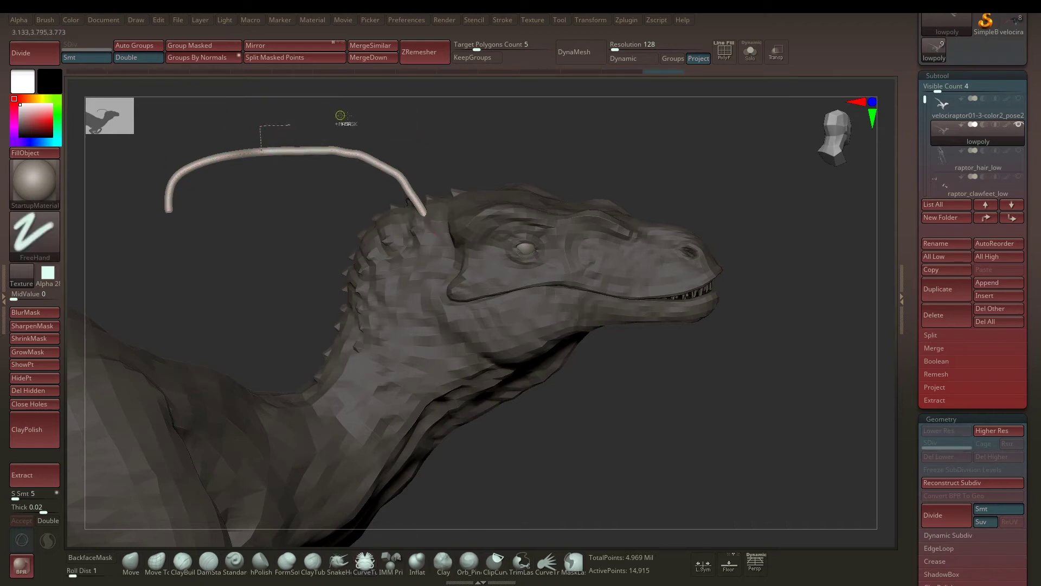
Enlarge the brush draw size and reapply it to the curve to thicken the tube
key("space")
key("space")
left_click_drag(512, 124, 536, 124)
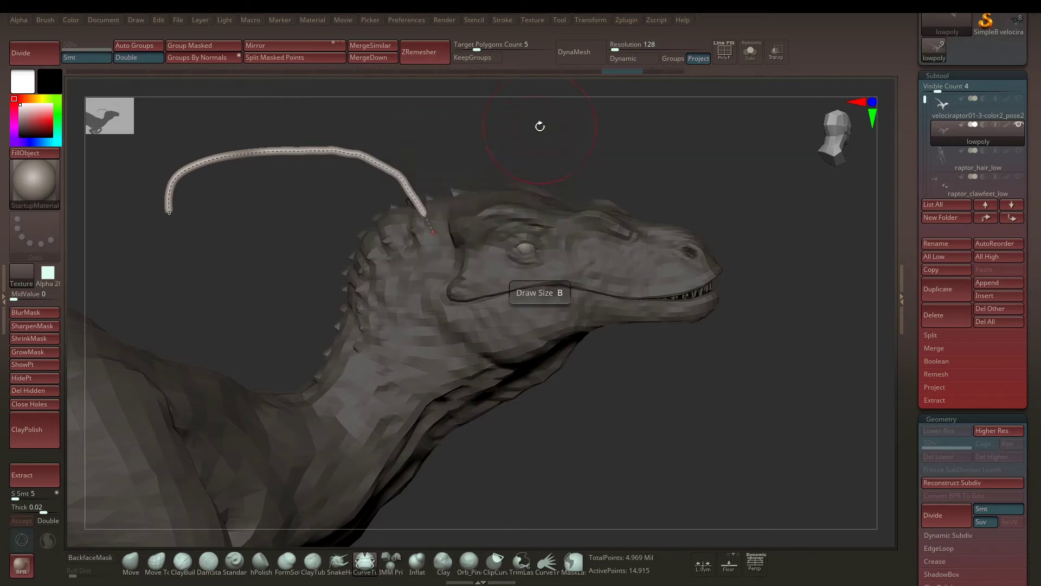
left_click(169, 210)
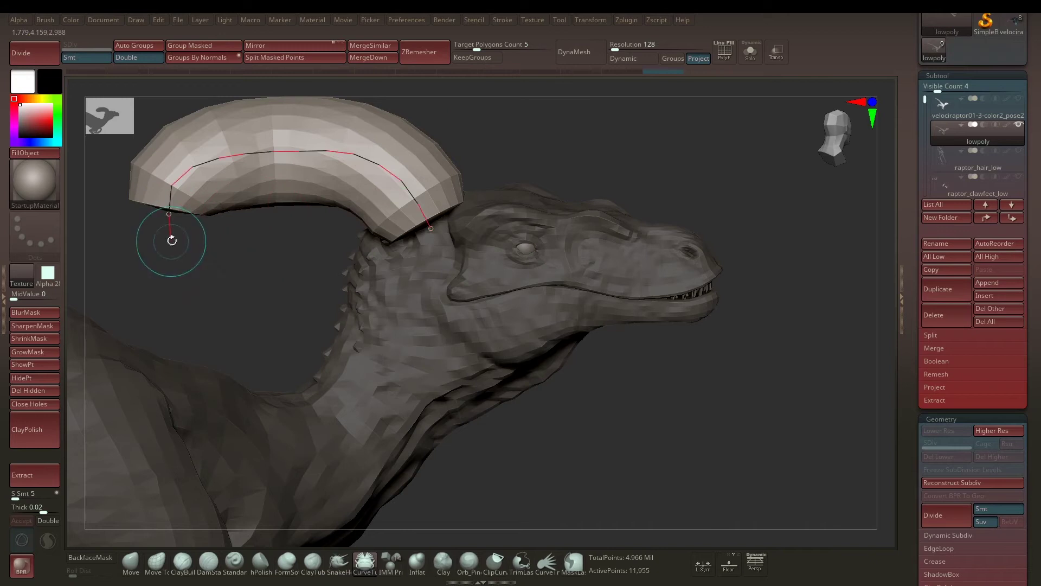
Reduce the draw size well below the enlarged setting and reapply it to the curve to make the tube thin again
key("space")
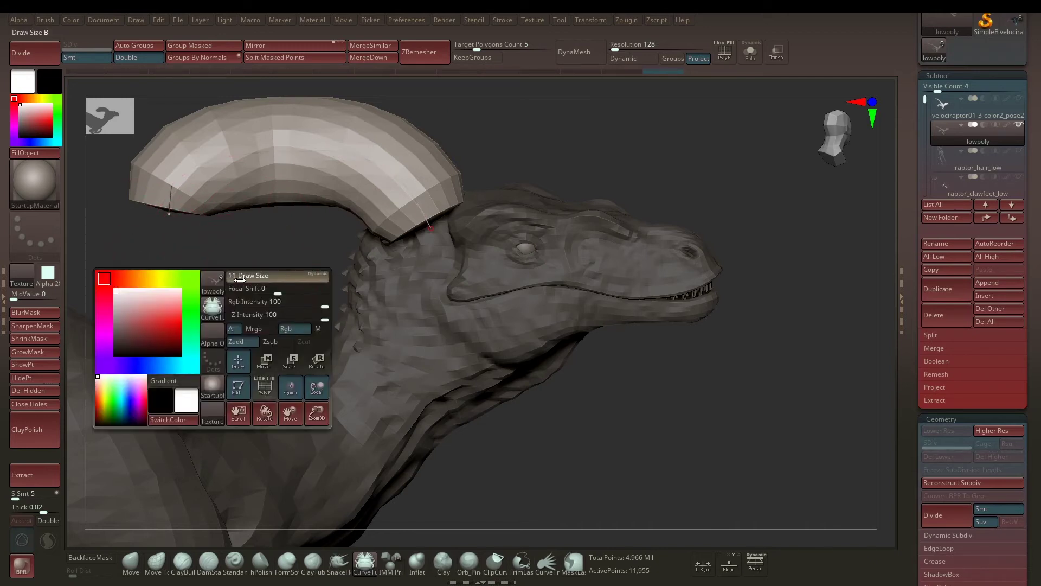
left_click_drag(239, 280, 217, 235)
left_click(167, 213)
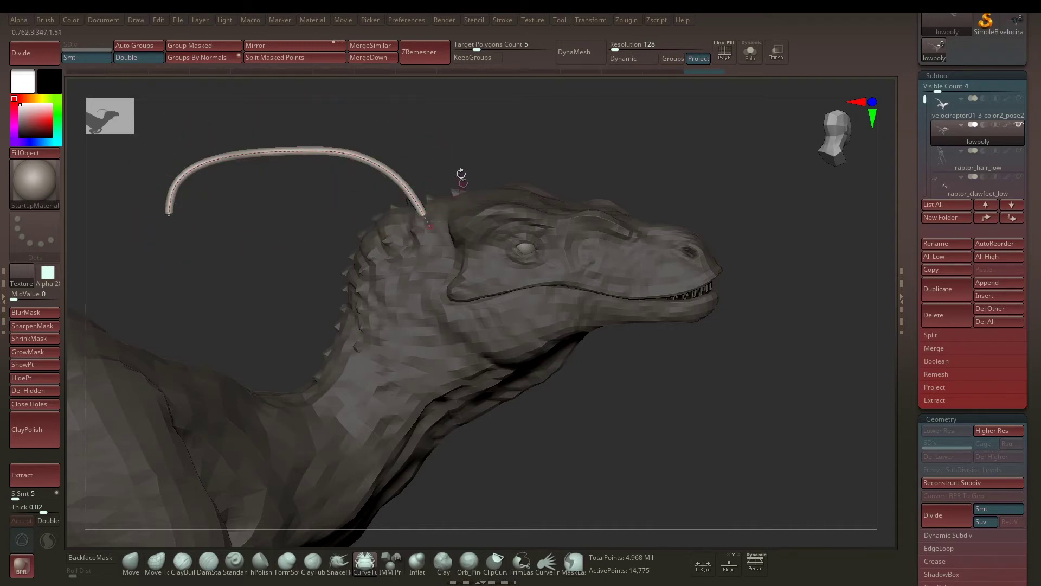
left_click_drag(430, 136, 435, 134)
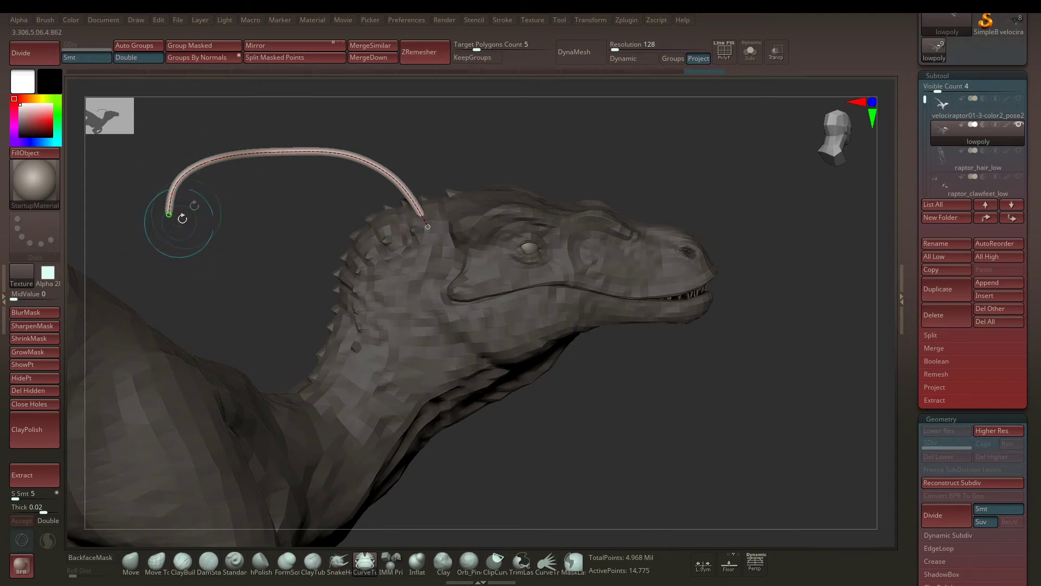
Undo all the curve tube edits back to the bare head and turn off the painted colour display on the lowpoly subtool
key("ctrl+z")
key("ctrl+z")
key("ctrl+z")
key("ctrl+z")
key("ctrl+z")
key("ctrl+z")
key("ctrl+z")
key("ctrl+z")
key("ctrl+z")
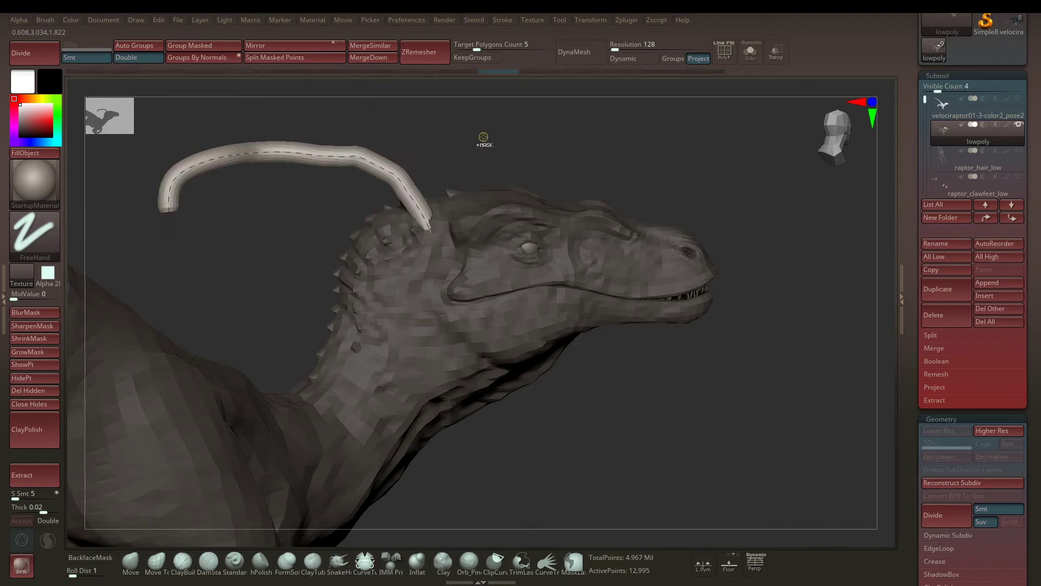
key("ctrl+z")
key("ctrl+z")
key("ctrl+z")
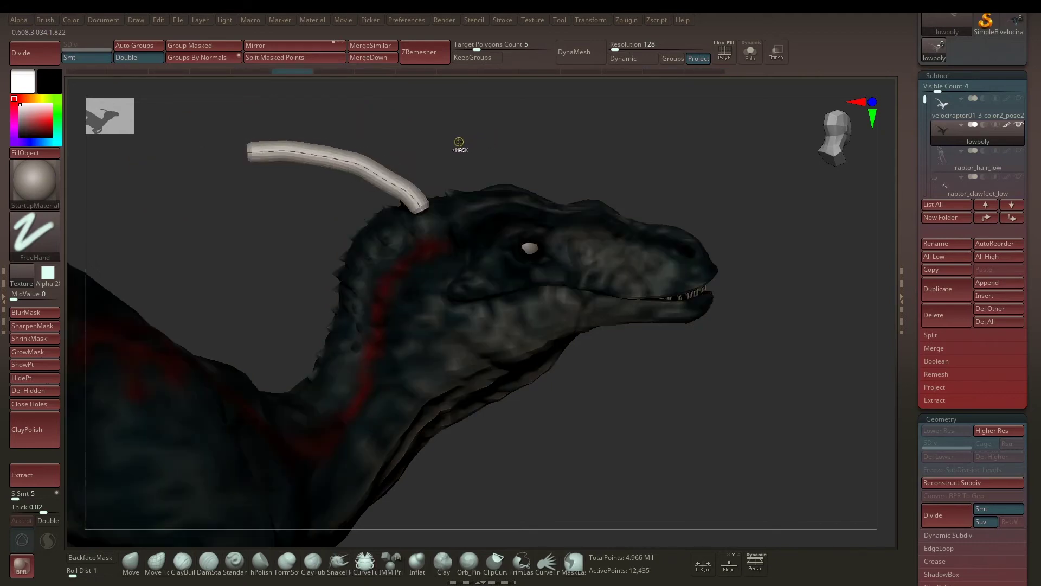
left_click(1006, 125)
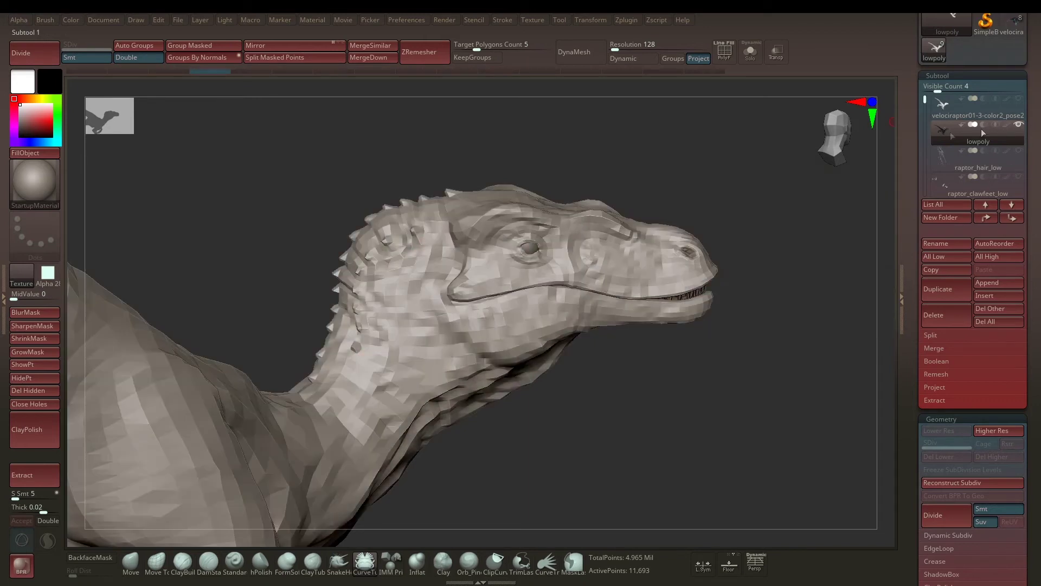
Reshape the curve modifiers' Curve Falloff graph to descend from about 0.9 at the start to nearly zero at the end
left_click(501, 21)
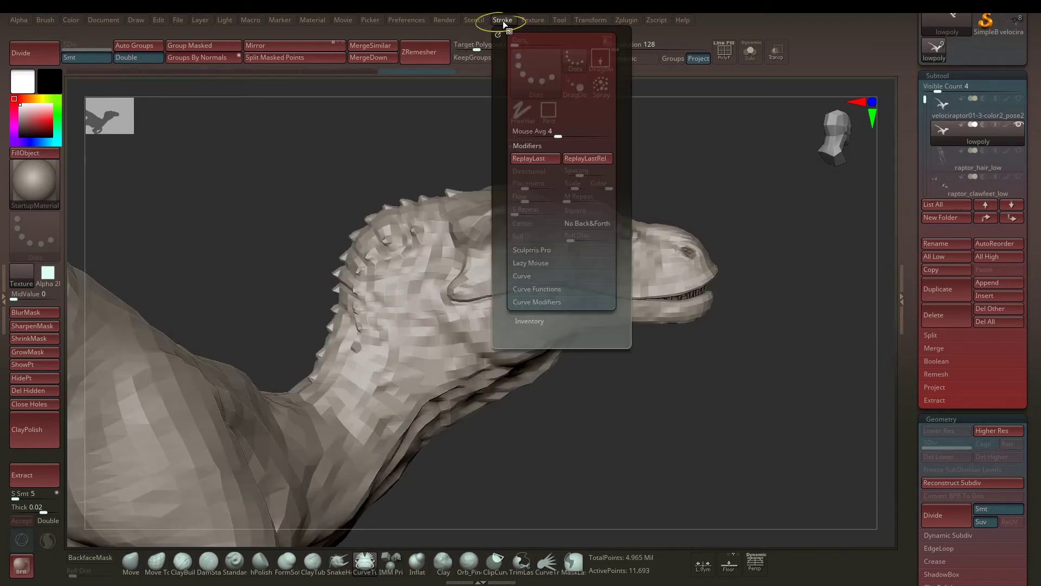
left_click(539, 302)
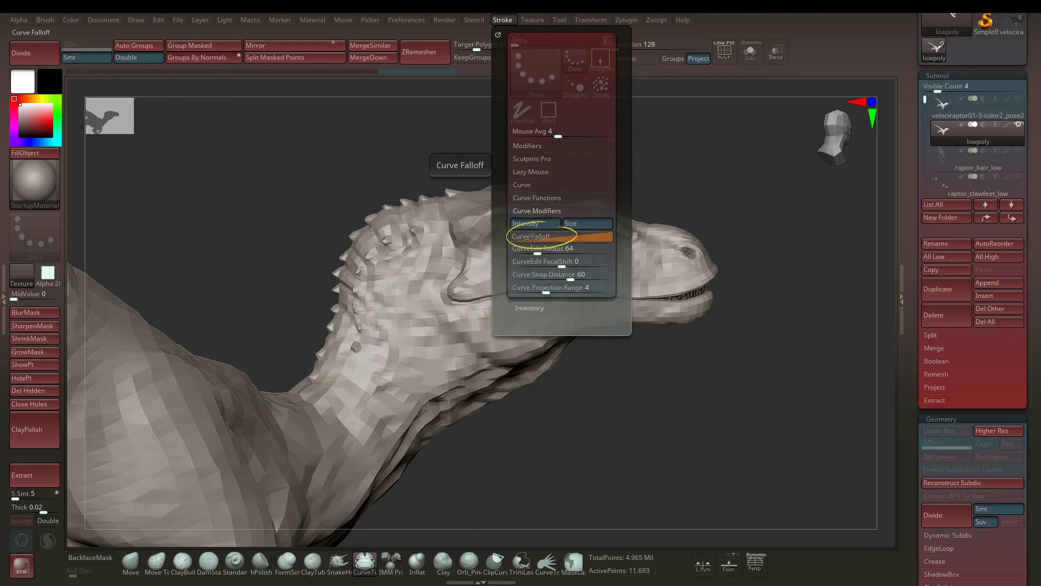
left_click(553, 237)
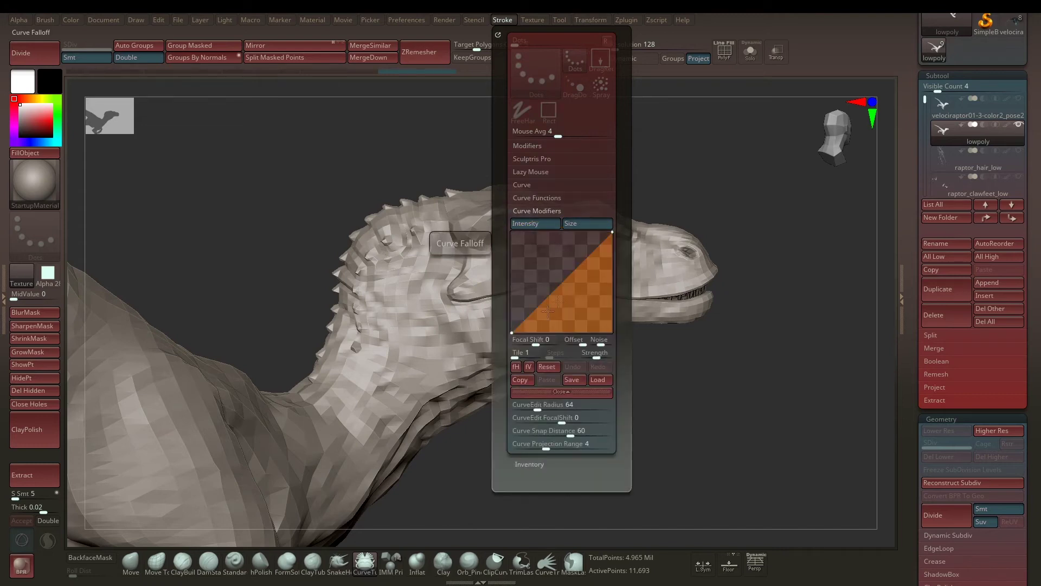
left_click_drag(512, 330, 512, 242)
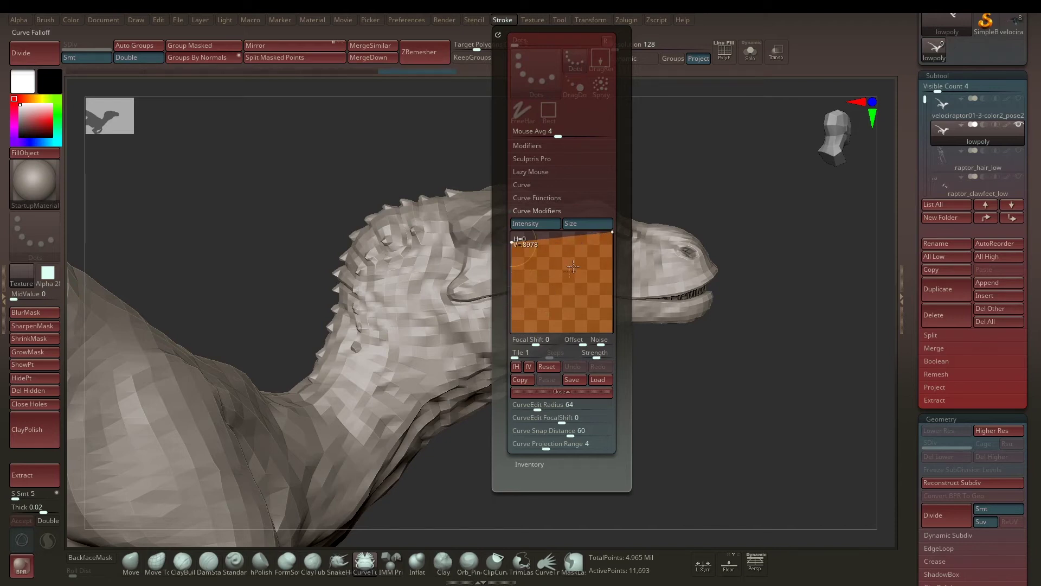
left_click_drag(611, 234, 612, 319)
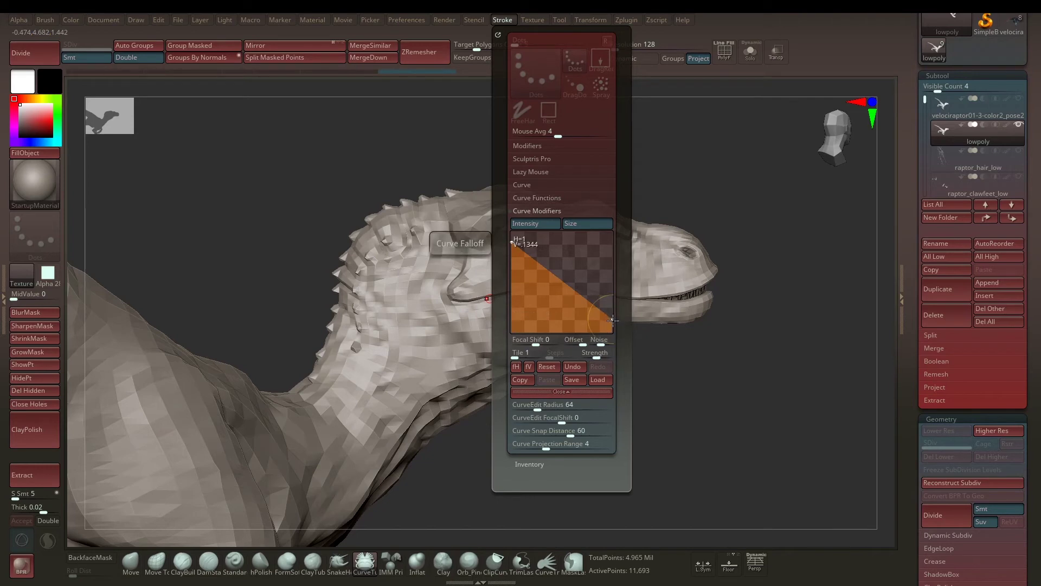
left_click_drag(612, 318, 612, 322)
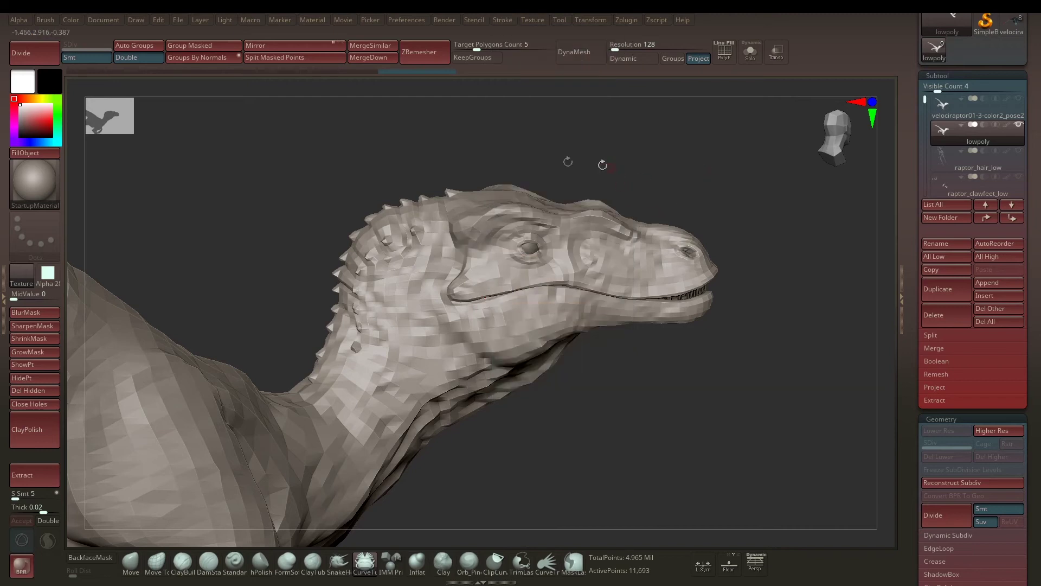
Create a thin tapered strand curving up and backward from the back of the head, and pull its base into the head
key("space")
left_click(230, 158)
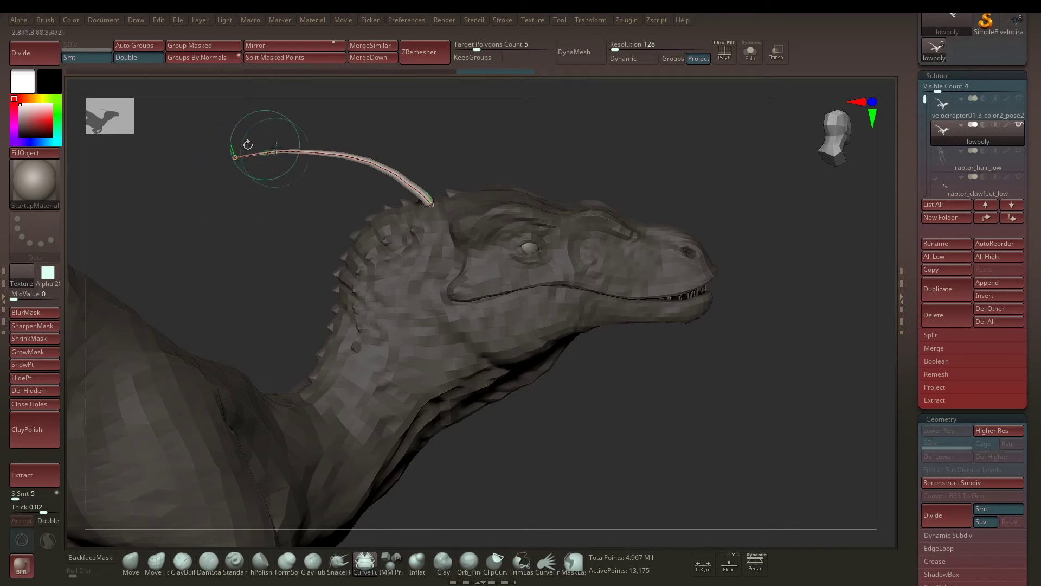
mouse_move(475, 153)
left_mouse_down()
mouse_move(526, 158)
mouse_move(469, 157)
left_mouse_up()
left_click_drag(429, 203, 437, 218)
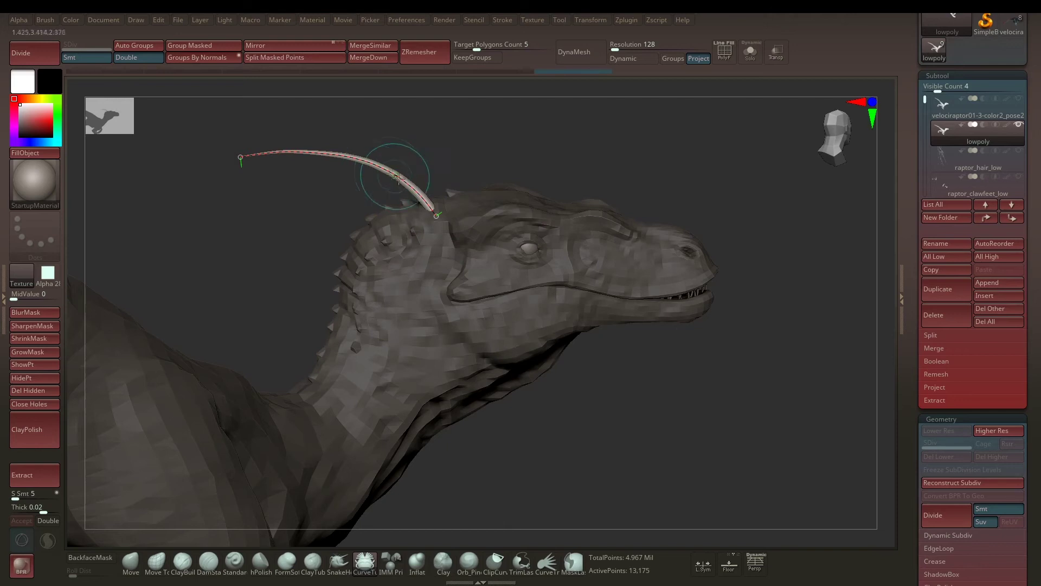
Draw three shorter tapered strands, two behind the head and one rising from its crown, releasing each finished curve
left_click(389, 261)
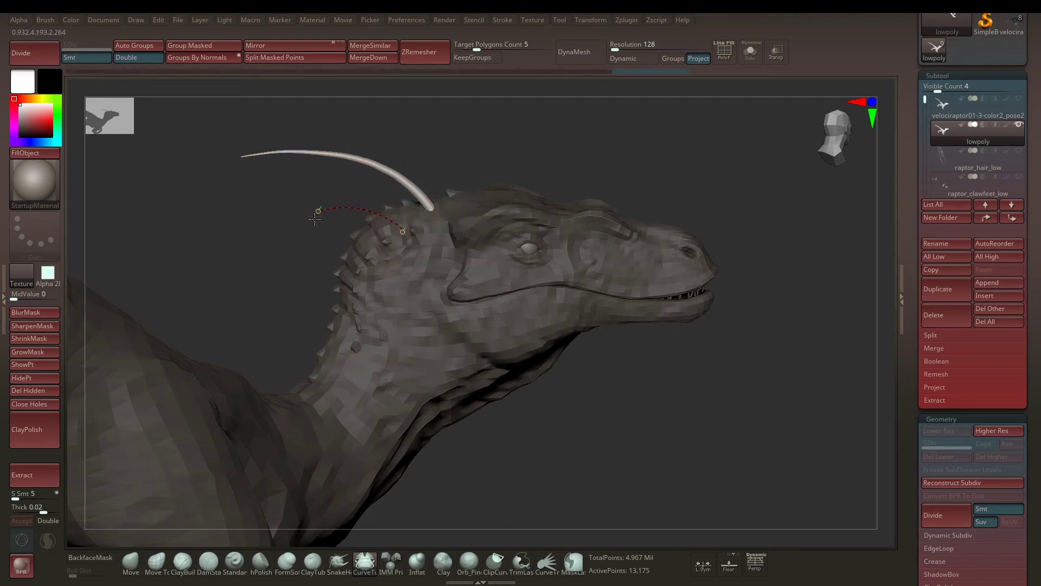
left_click_drag(315, 218, 319, 222)
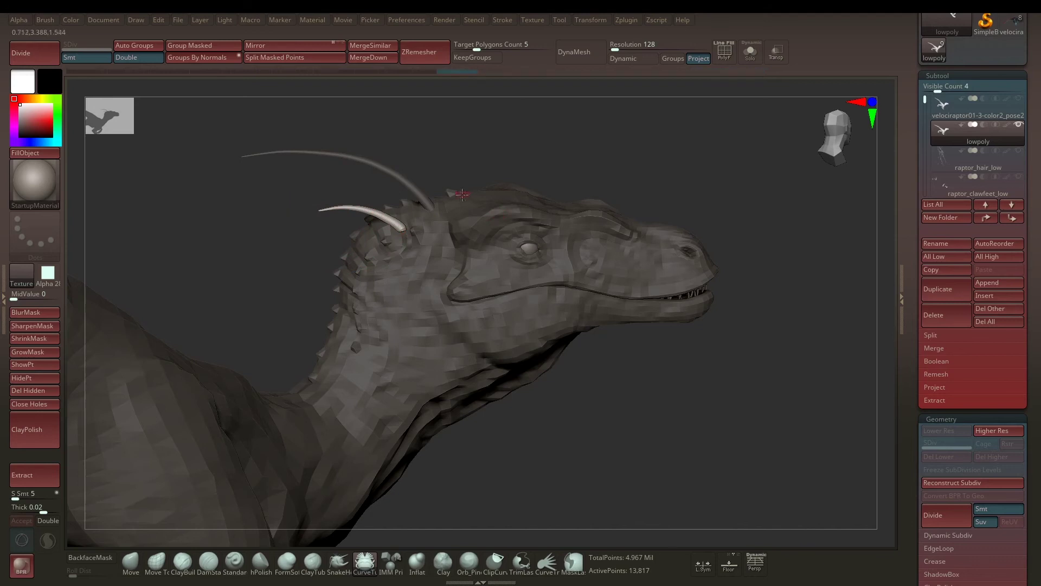
left_click_drag(405, 152, 405, 152)
left_click(447, 271)
left_click_drag(302, 240, 276, 248)
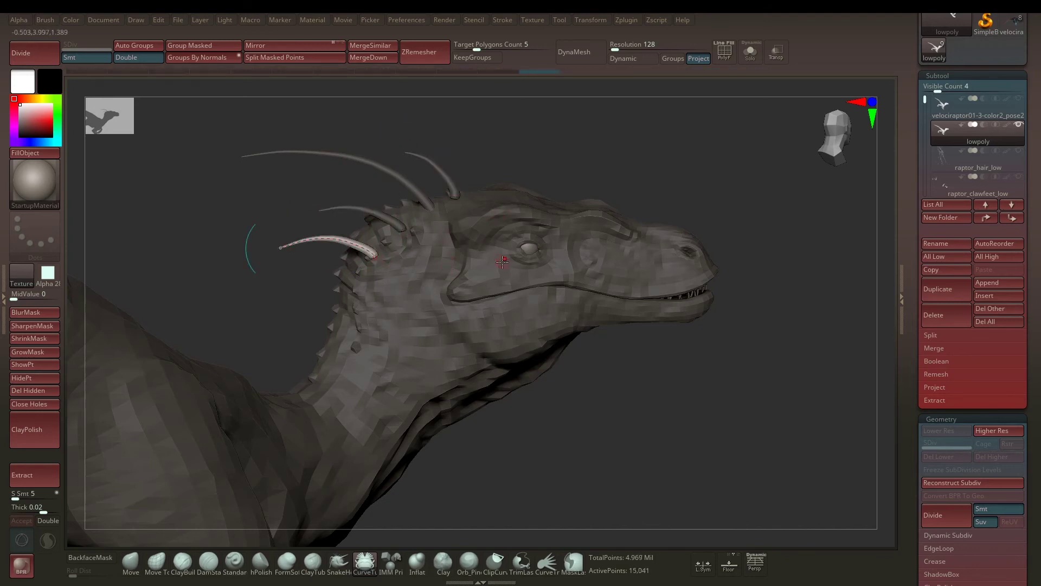
left_click(442, 284)
left_click_drag(539, 154, 331, 216)
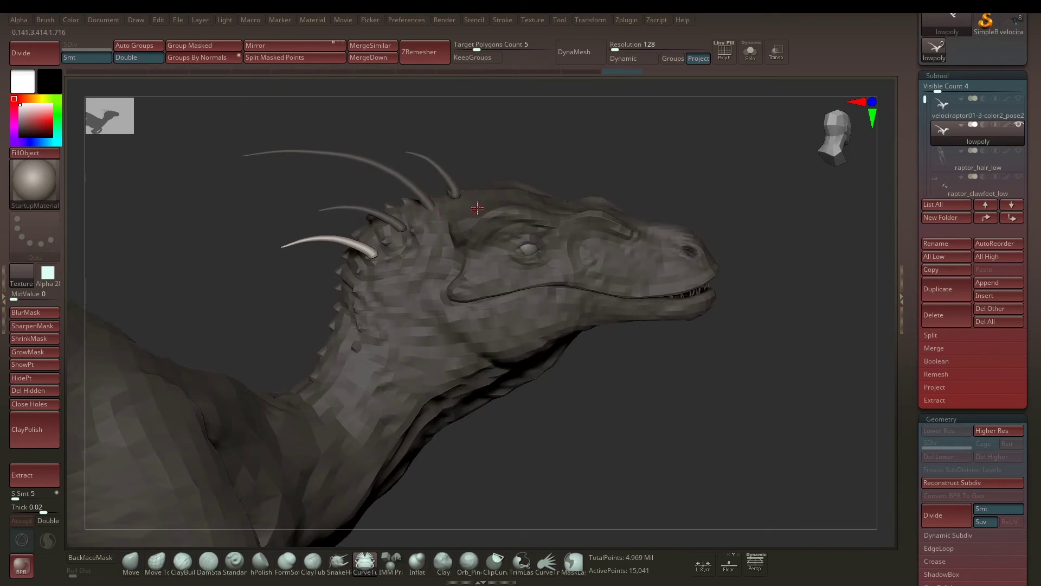
Turn on the polyframe display with lines off to show polygroup colours, and clear the mask from the body
right_click(502, 168)
left_click(722, 50)
left_click(720, 42)
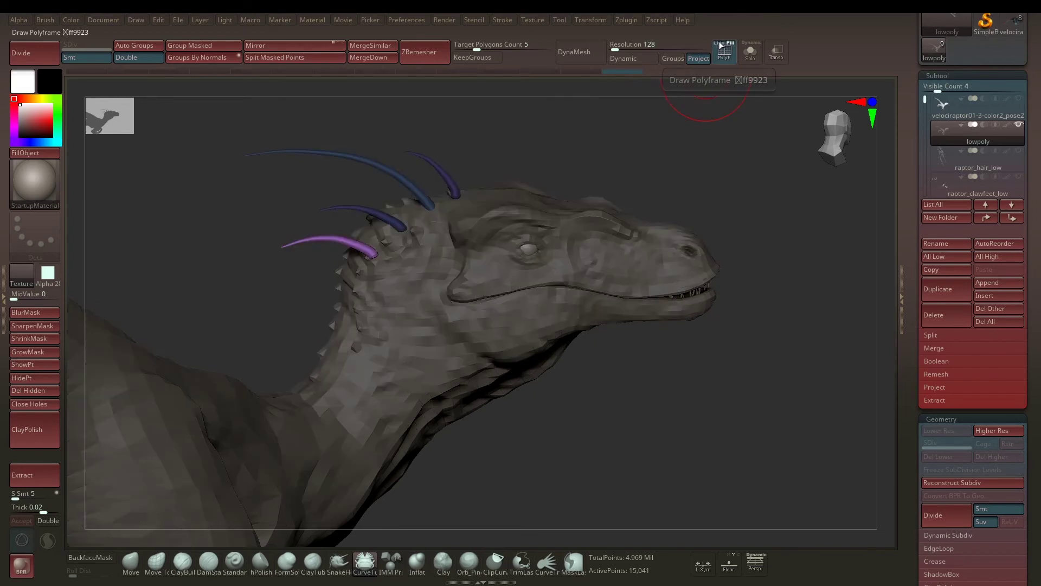
right_click(491, 153)
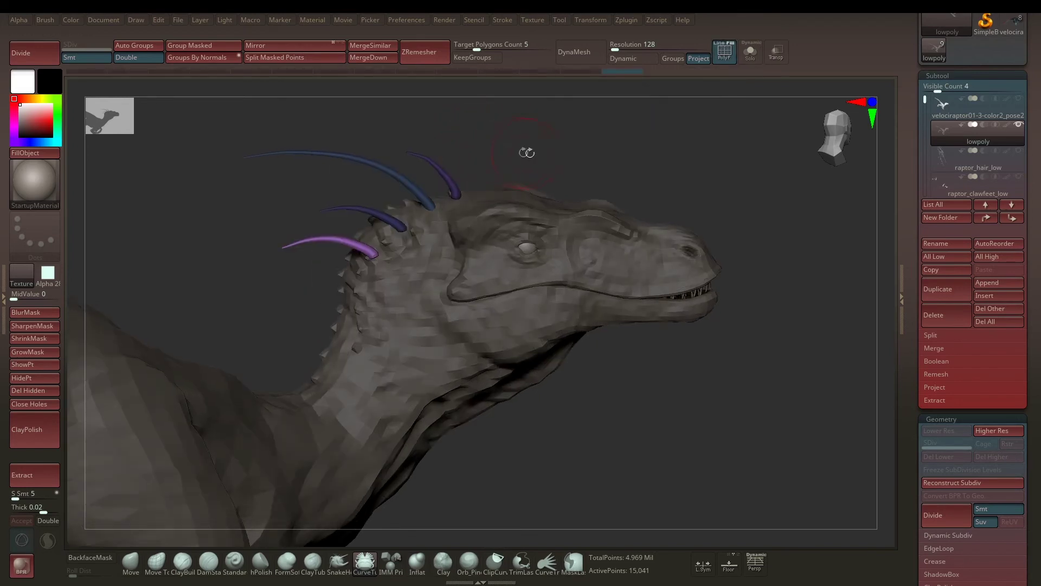
left_click(535, 139, "ctrl")
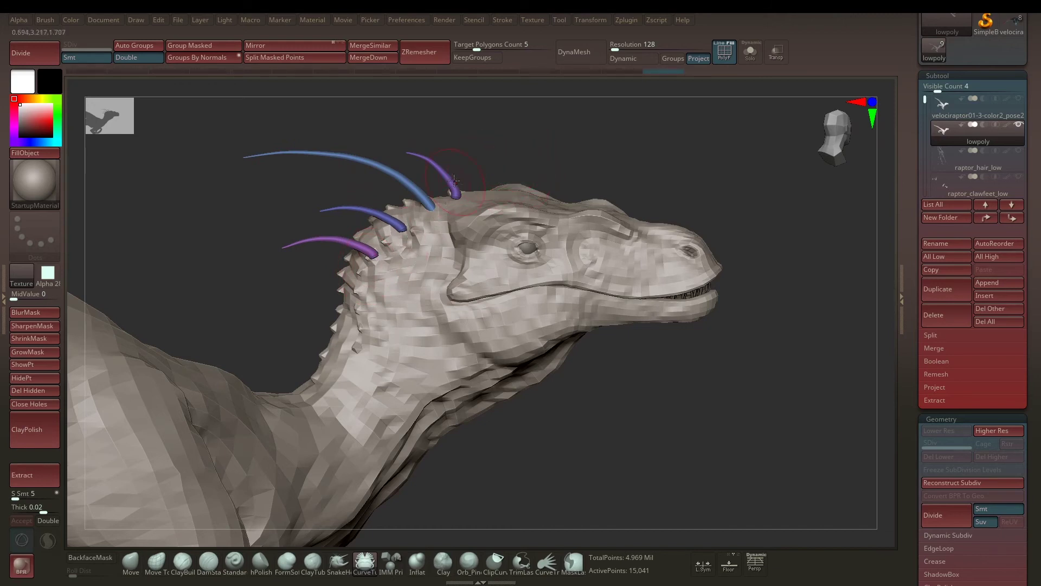
Isolate the raptor's body polygroup, restore full visibility and isolate the body again
left_click(488, 212, "ctrl+shift")
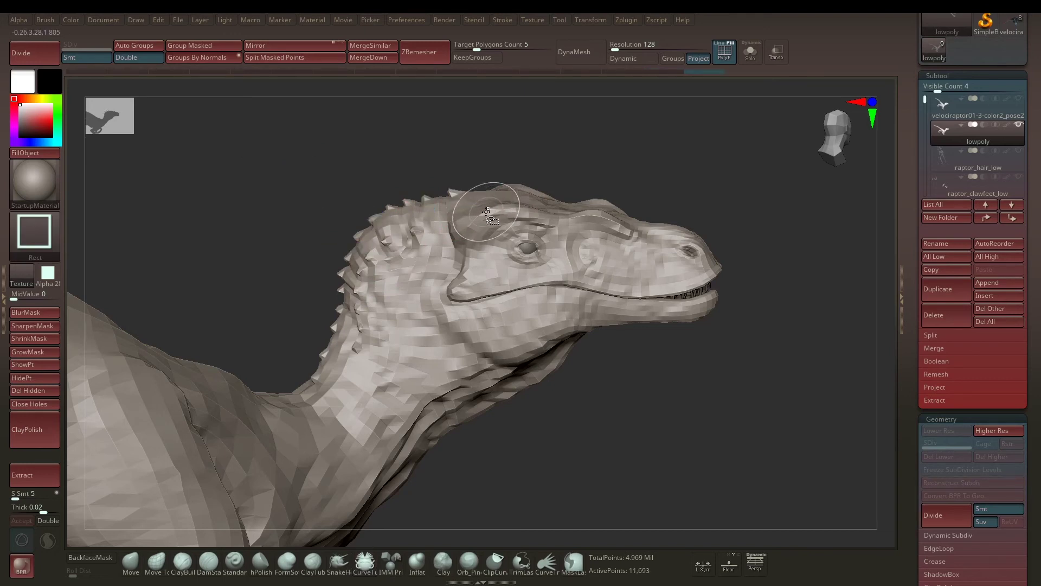
key("ctrl")
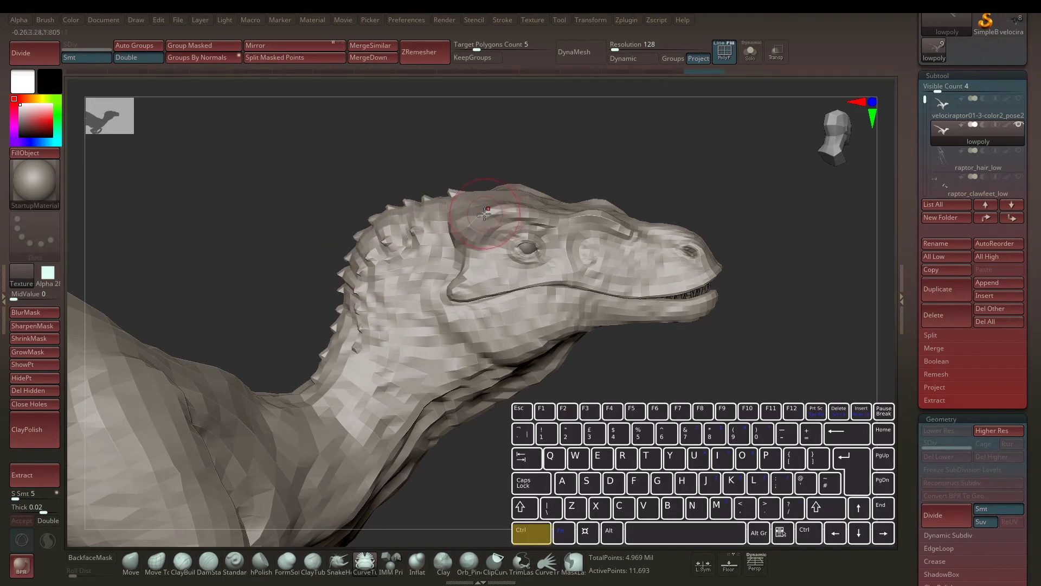
key("shift")
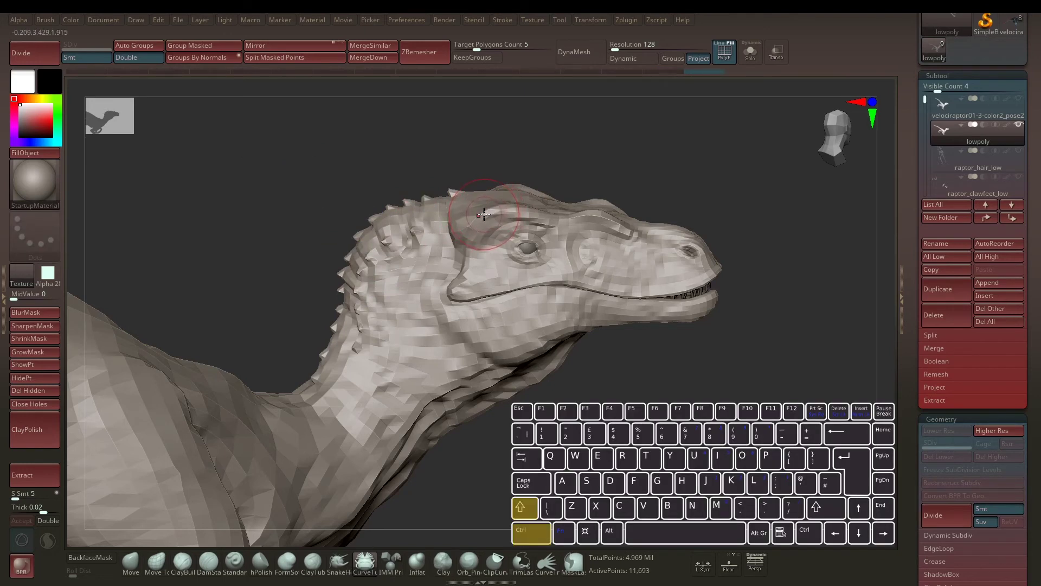
left_click(515, 217, "ctrl+shift")
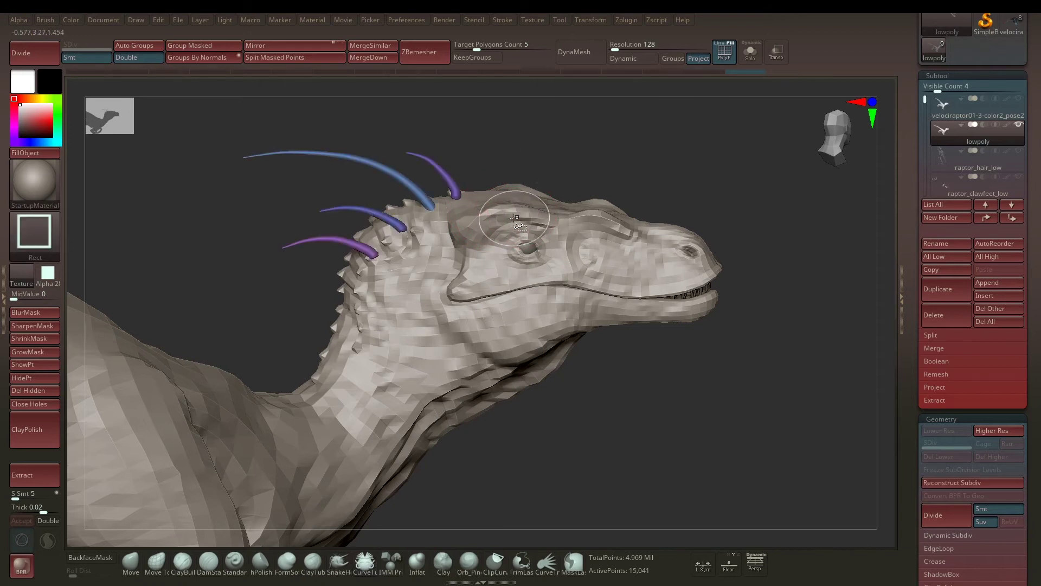
left_click(515, 217, "ctrl+shift")
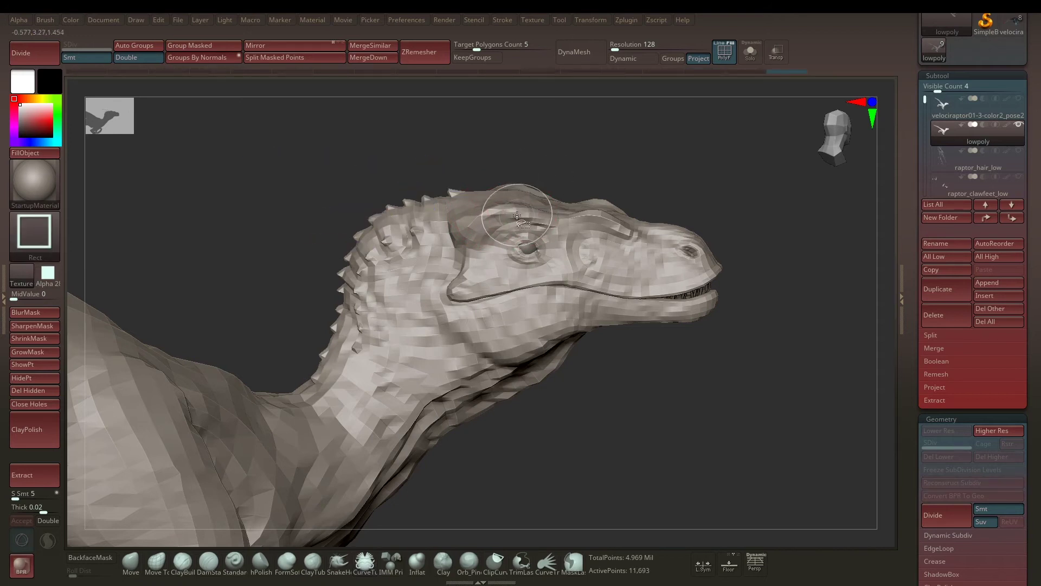
Mask the four hair strands with the body hidden by inverted visibility, and show the whole mesh again
left_click(517, 216, "ctrl+shift")
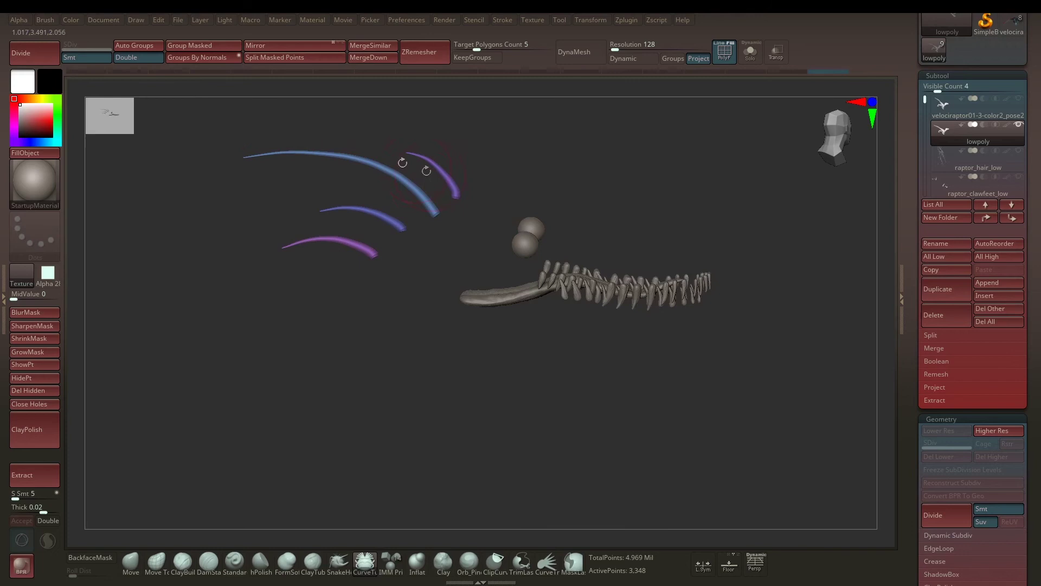
mouse_move(215, 108)
left_mouse_down("ctrl")
mouse_move(295, 188)
mouse_move(476, 282)
left_mouse_up("ctrl")
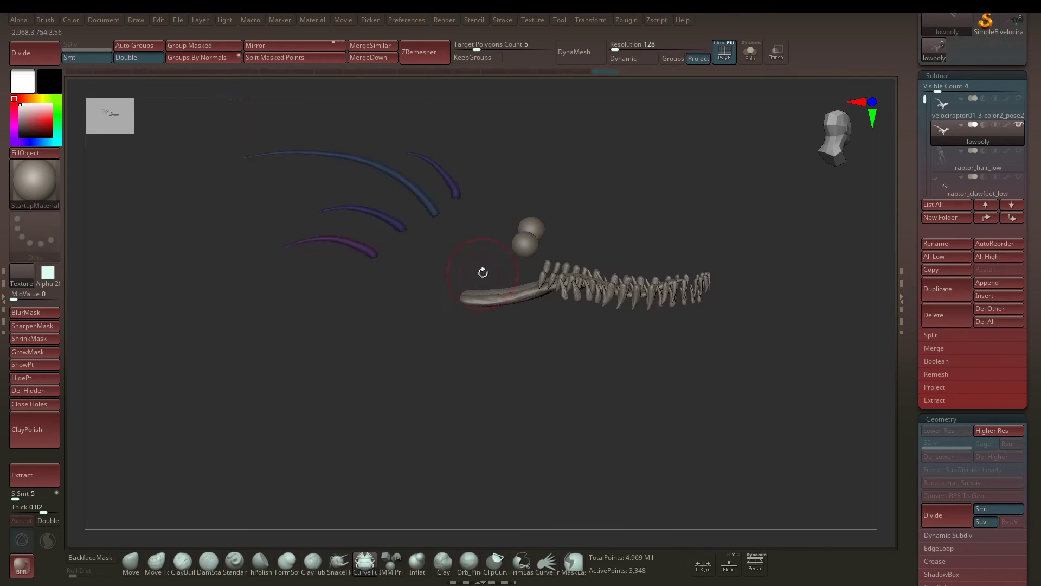
left_click(700, 142, "ctrl+shift")
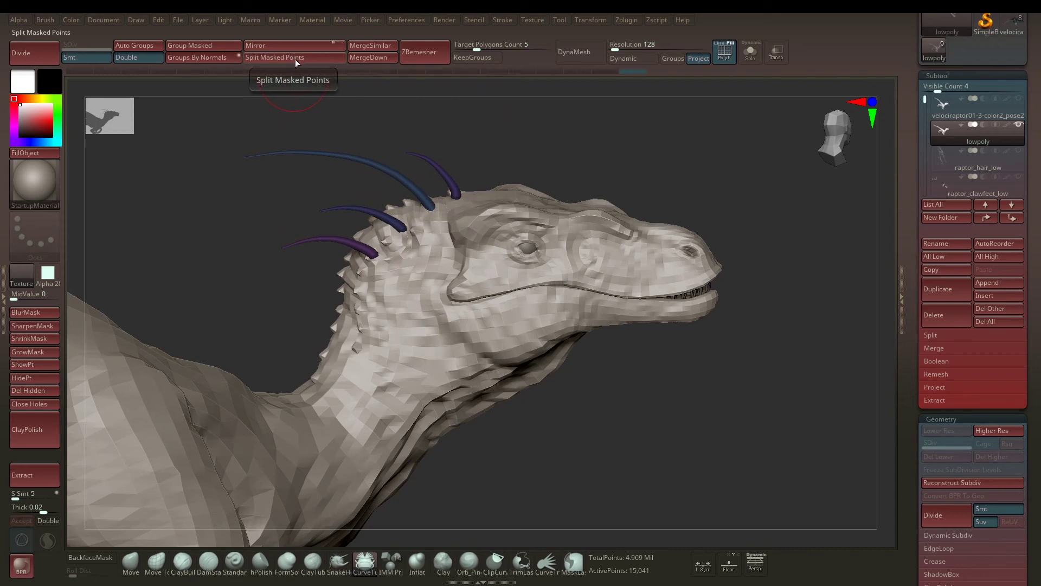
Split the masked hair strands off the low-poly body into their own subtool
scroll(1036, 218, "down", 8)
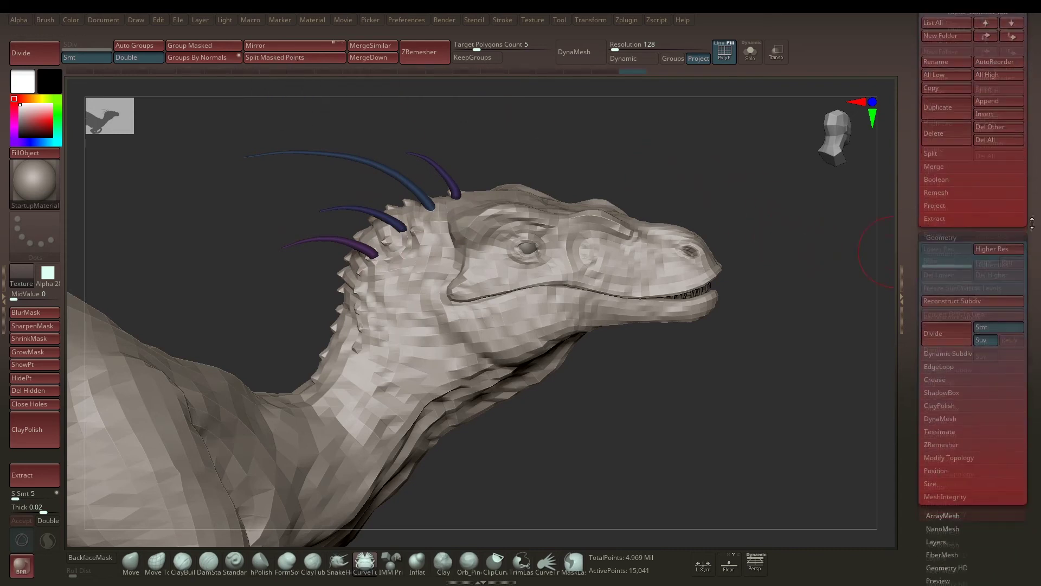
scroll(1036, 218, "up", 5)
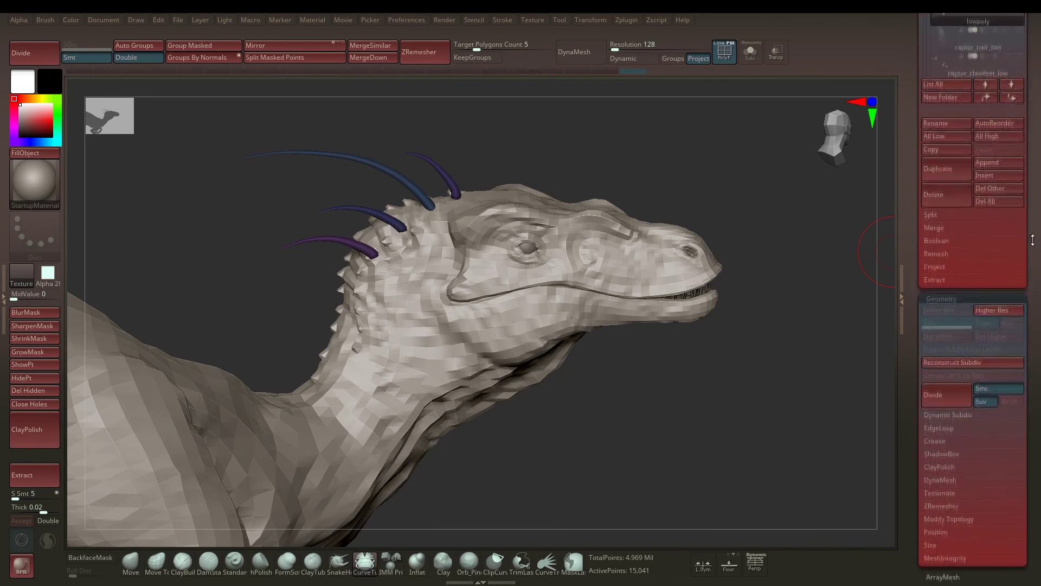
scroll(933, 217, "up", 3)
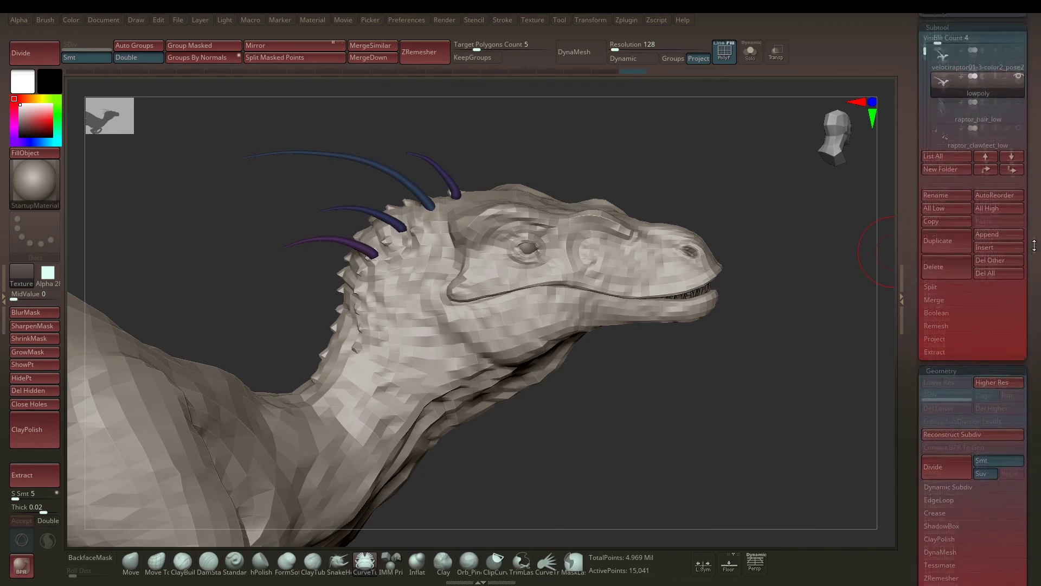
left_click(932, 325)
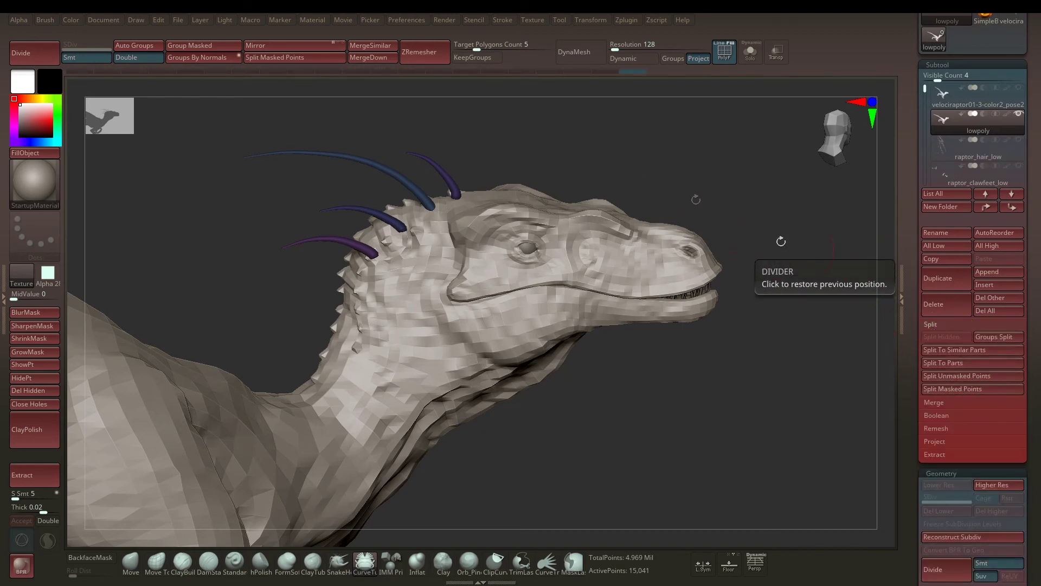
left_click(291, 59)
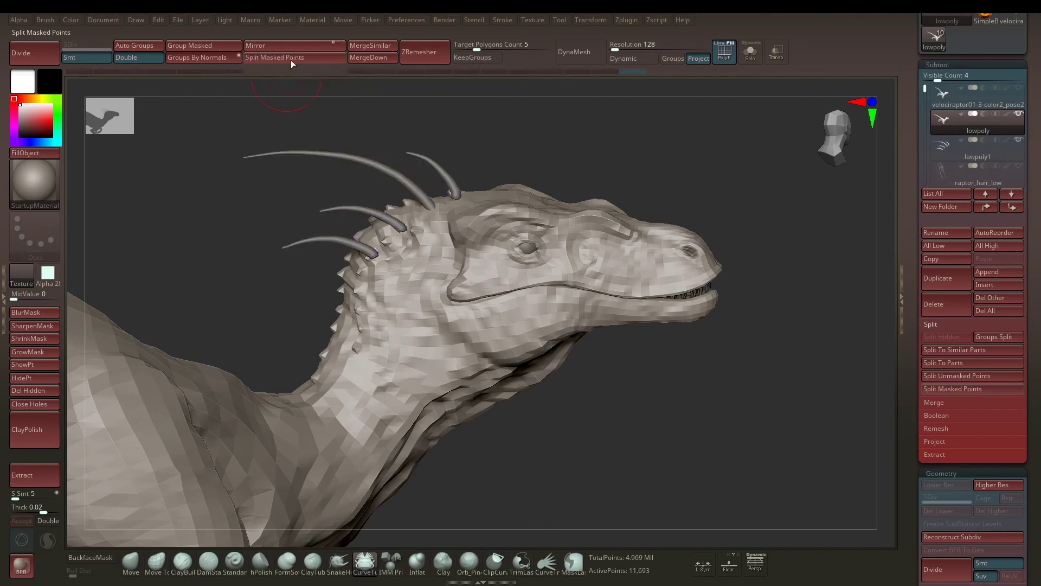
Check the split by viewing the strands and the body alone in Solo mode, and return to the strands subtool with everything shown
mouse_move(945, 155)
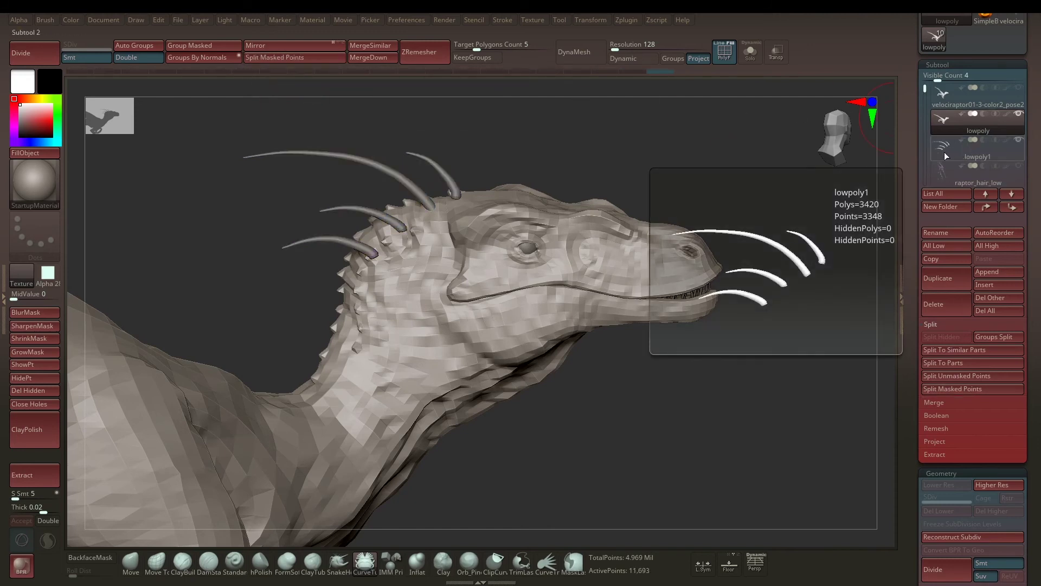
left_click(941, 150)
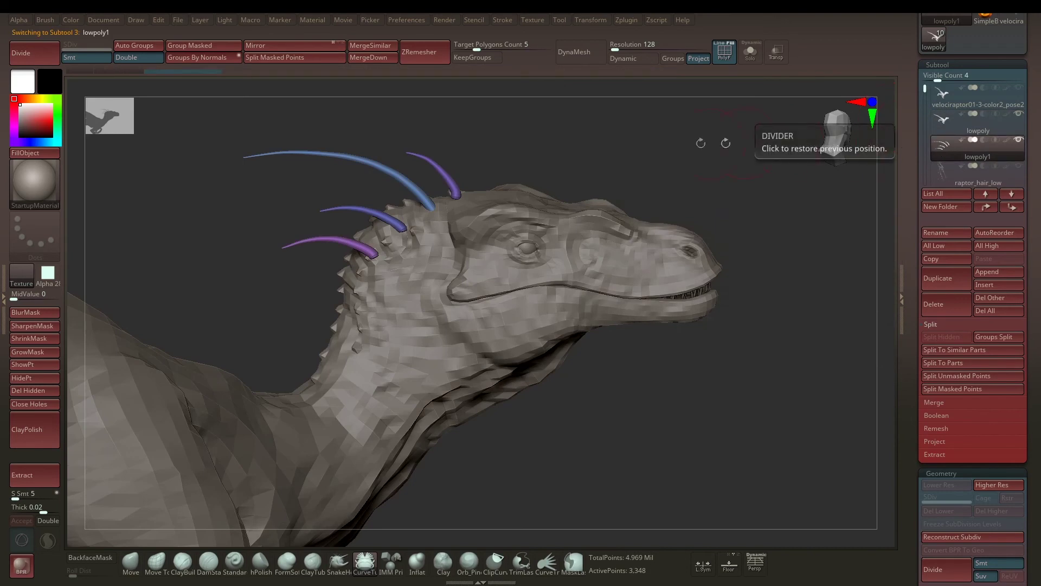
left_click_drag(701, 146, 700, 147)
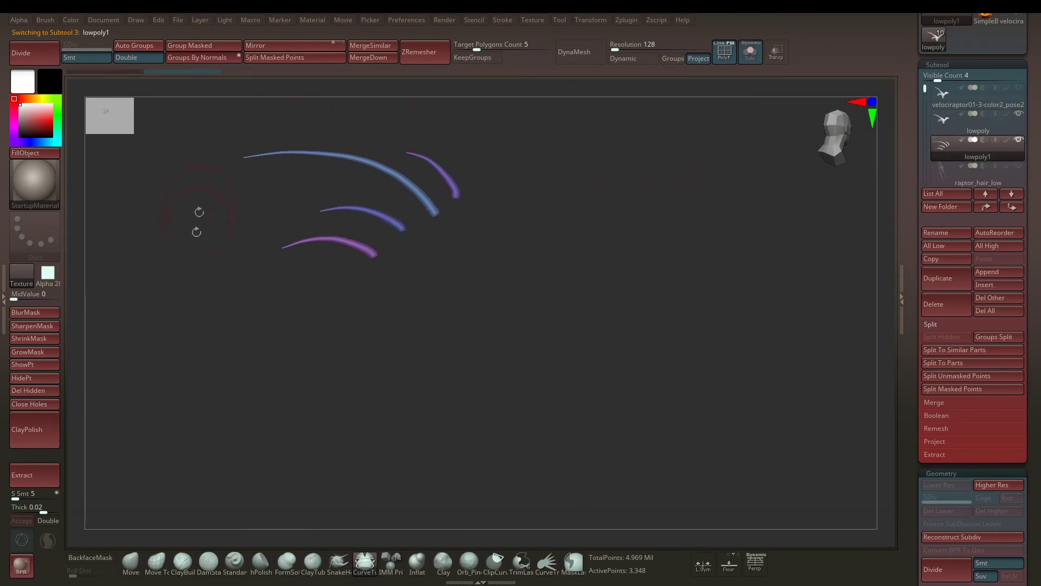
left_click(954, 125)
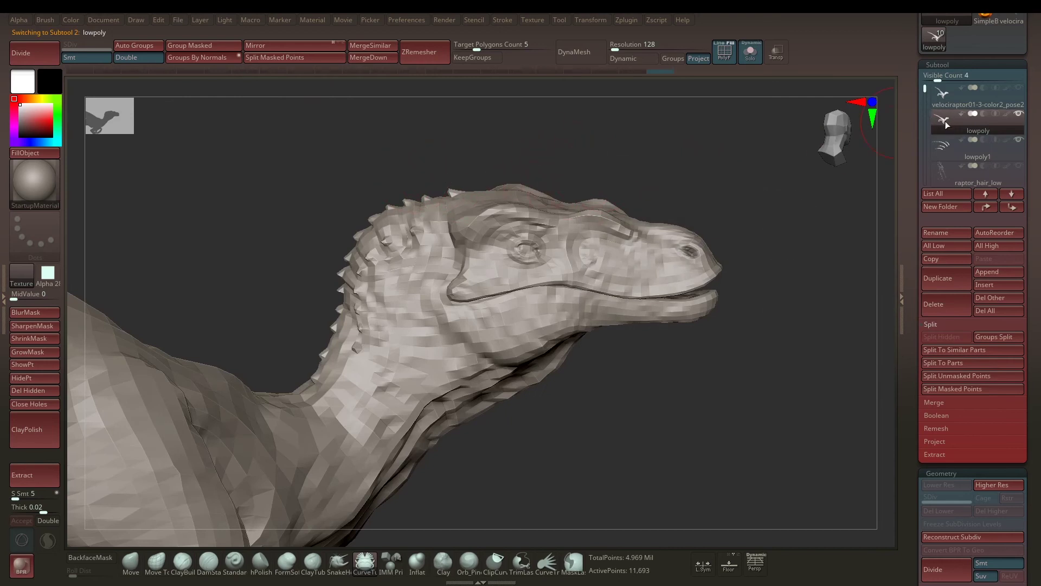
left_click(955, 149)
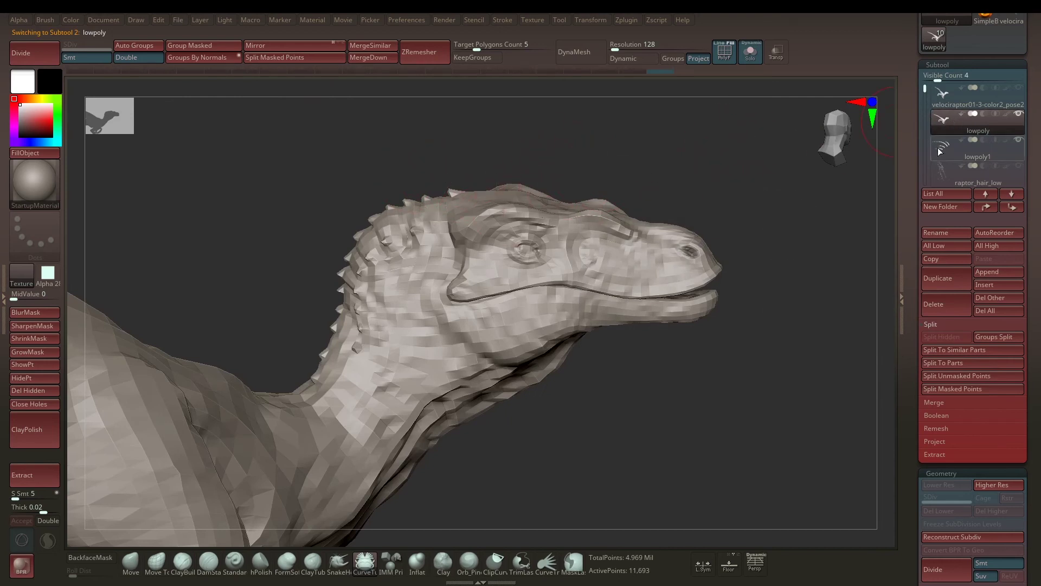
key("alt+s")
mouse_move(529, 134)
right_mouse_down("alt")
mouse_move(549, 162)
mouse_move(527, 161)
mouse_move(507, 178)
right_mouse_up("alt")
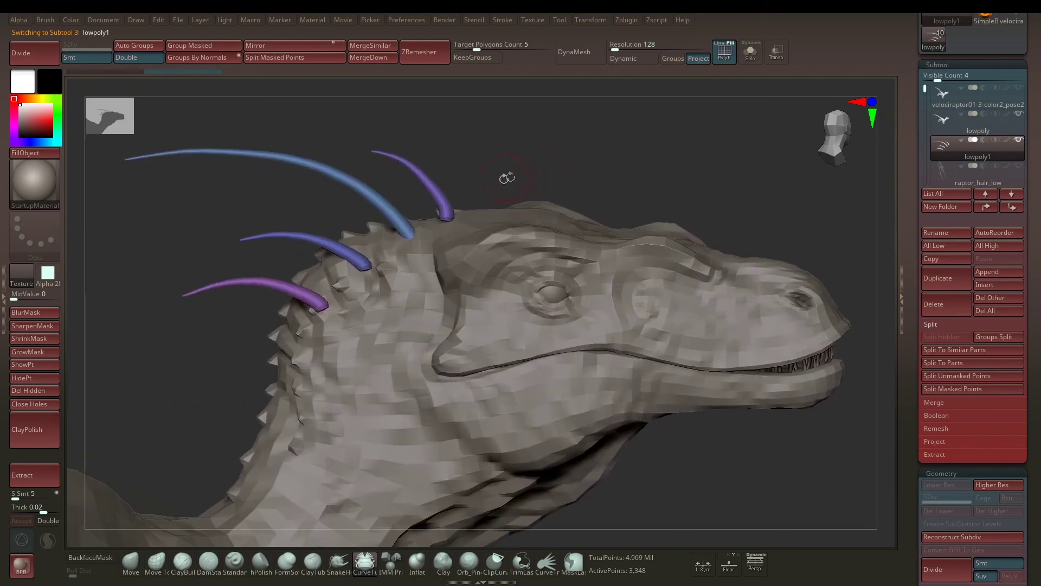
Turn on the polyframe display and ZRemesh the strands with a target polygons count of 1
left_click(722, 45)
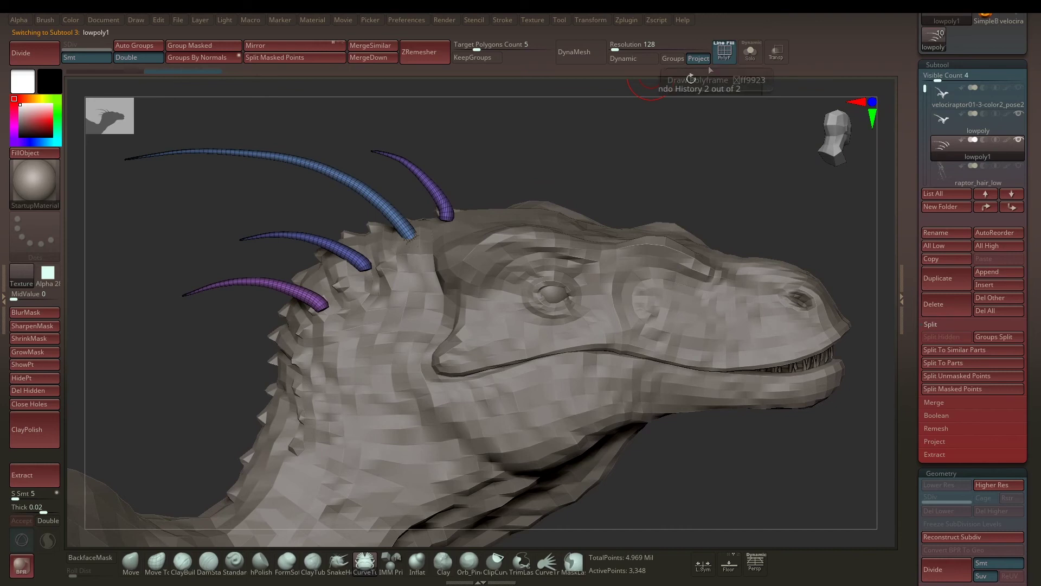
right_click_drag(525, 161, 615, 174, "alt")
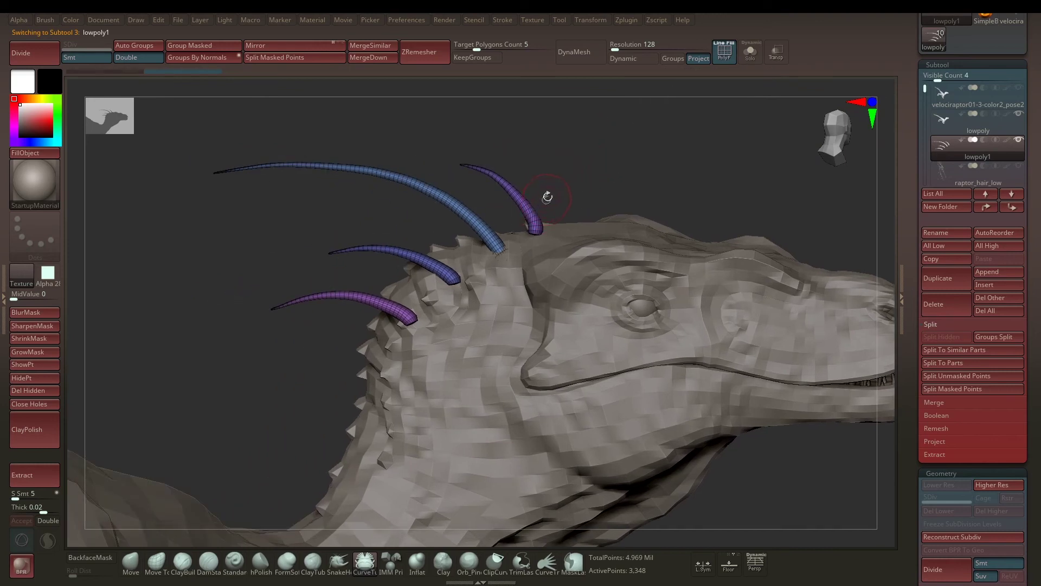
mouse_move(588, 171)
right_mouse_down()
mouse_move(599, 172)
mouse_move(585, 167)
right_mouse_up()
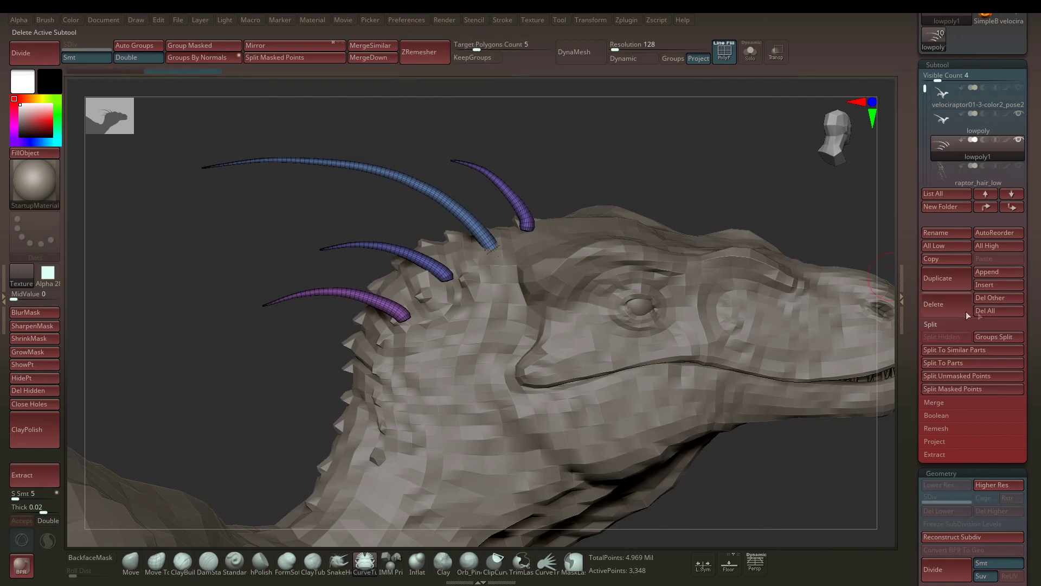
scroll(1035, 228, "down", 5)
scroll(1035, 229, "down", 1)
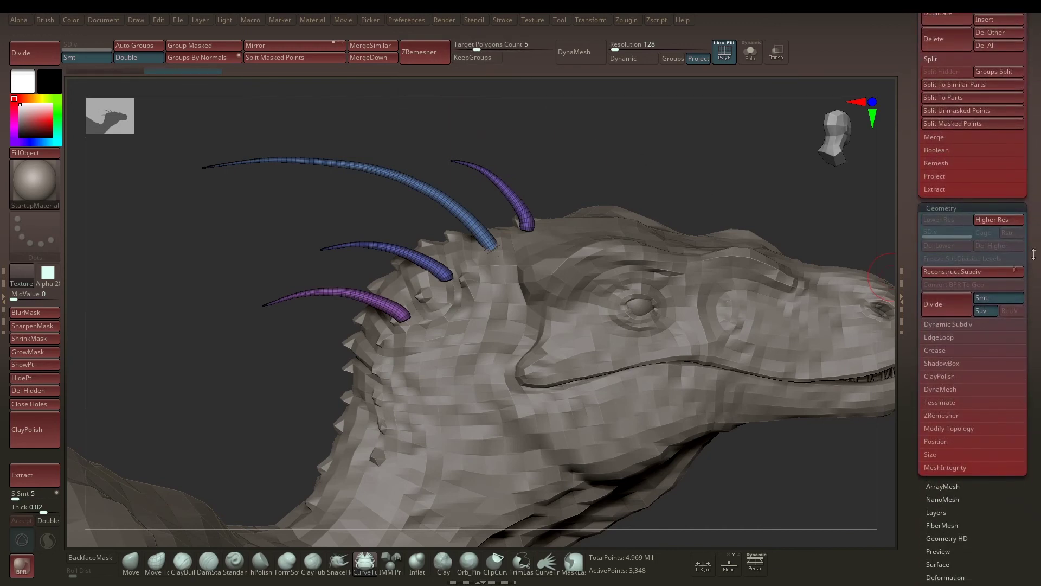
left_click(938, 415)
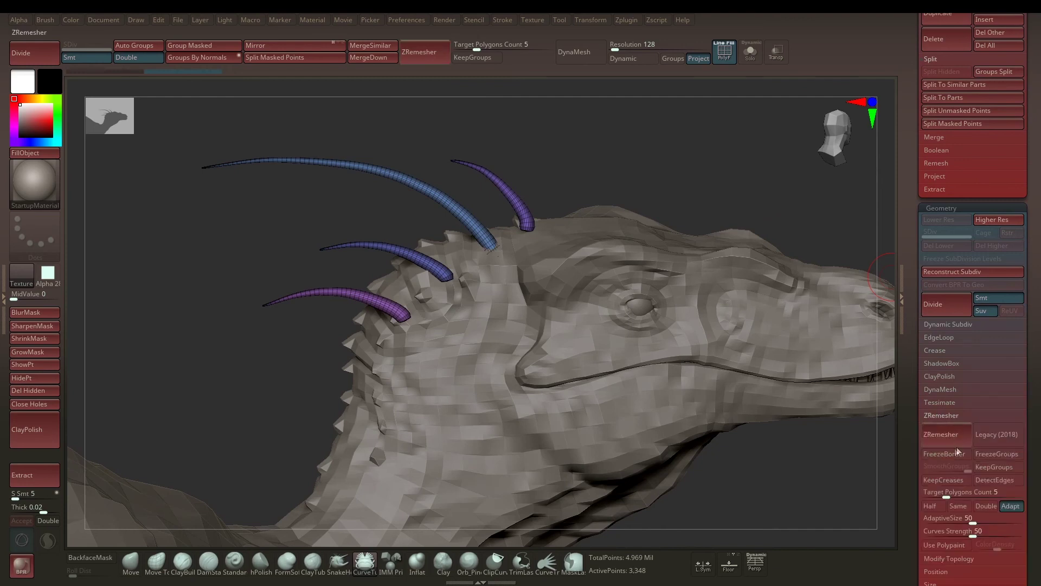
left_click_drag(958, 494, 953, 496)
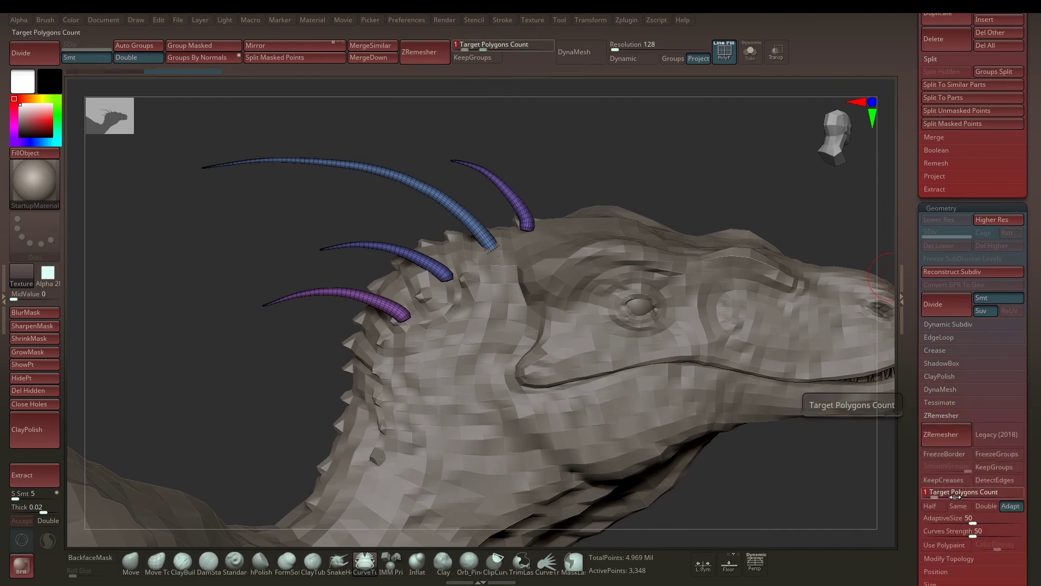
left_click(943, 438)
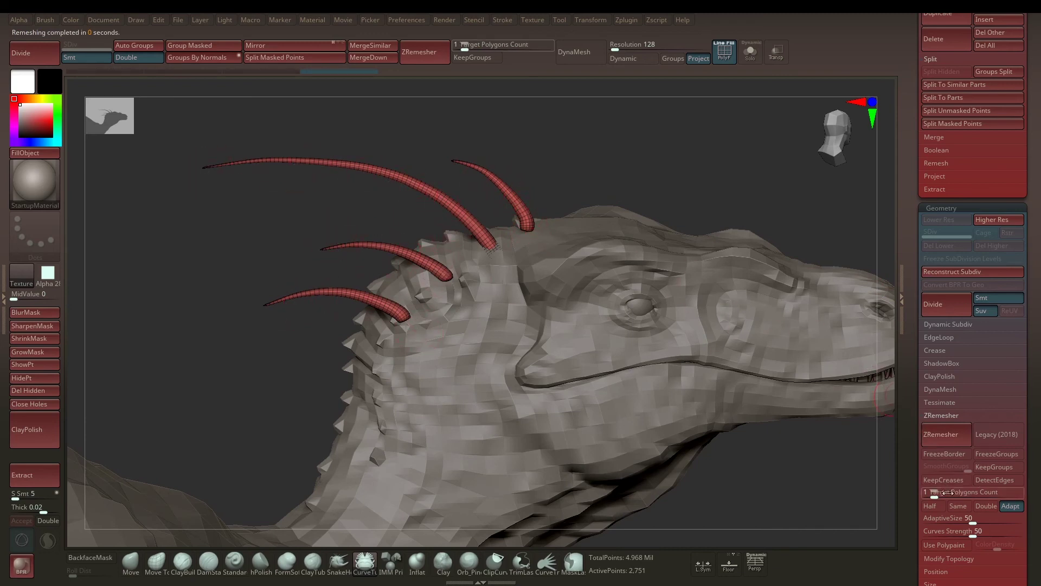
ZRemesh the strands again with a target polygons count of 0.2, and turn off the polyframe display
left_click_drag(947, 494, 948, 495)
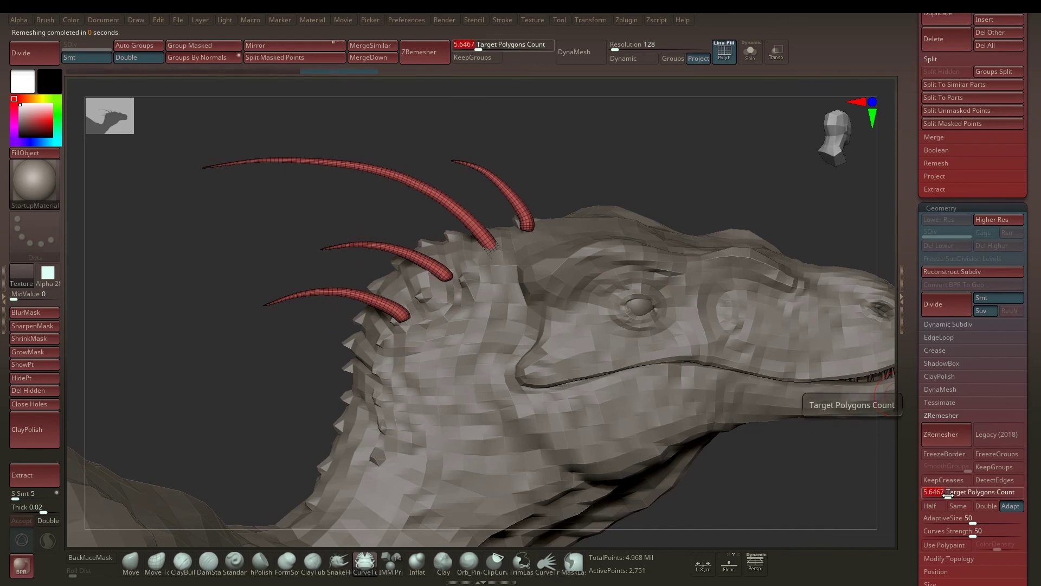
type("0.2")
key("Return")
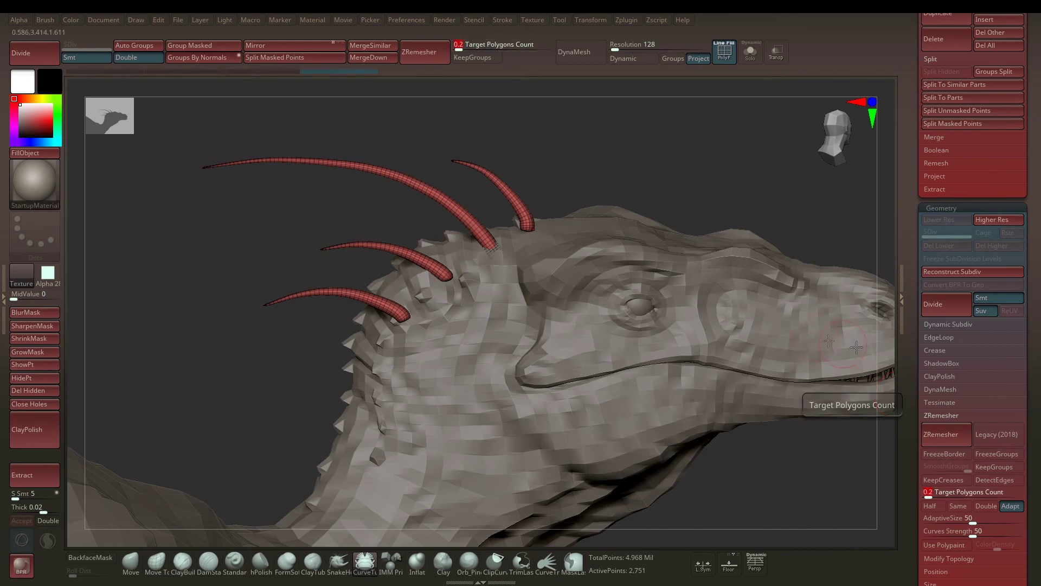
left_click(946, 437)
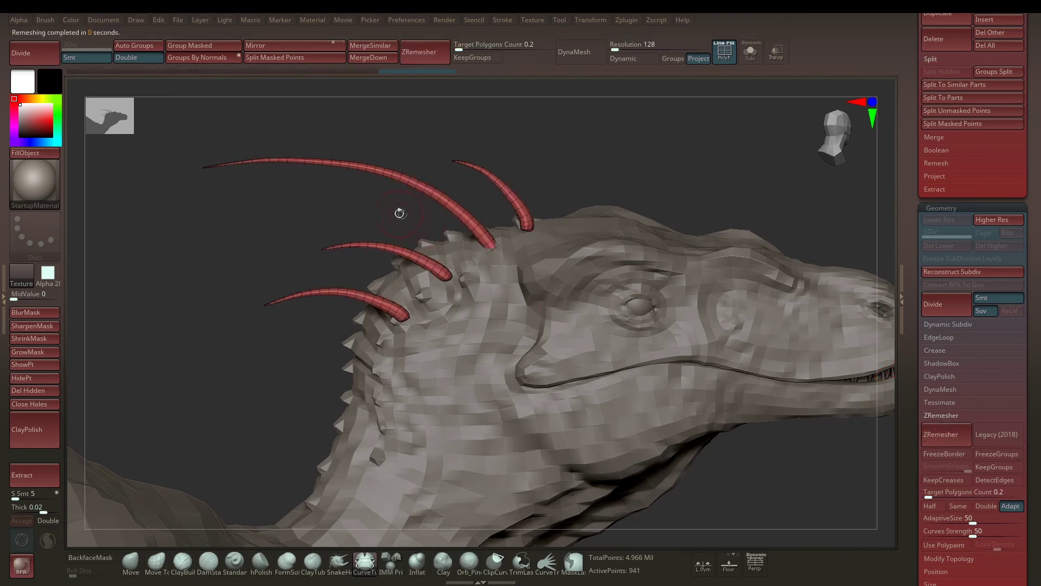
left_click(724, 51)
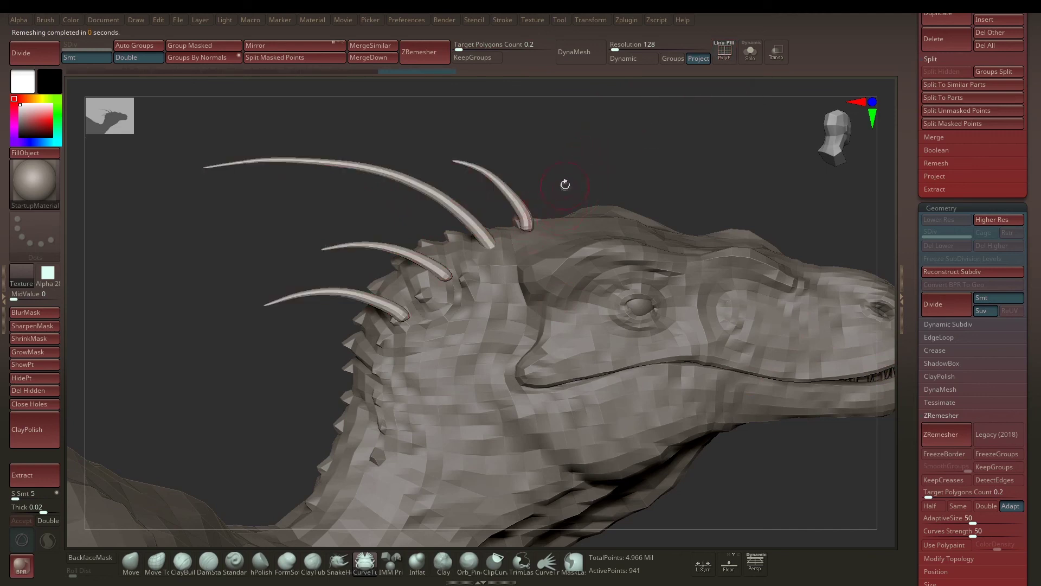
Choose the Move Topological brush and smooth the strand on the crown along its length to make it thinner
left_click_drag(553, 162, 484, 183)
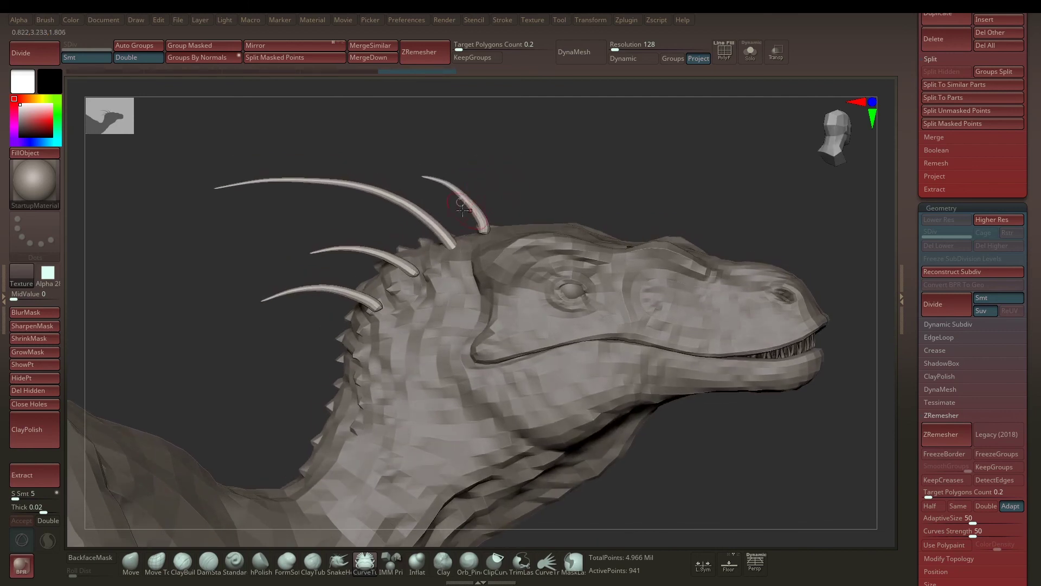
key("b")
key("m")
key("t")
key("space")
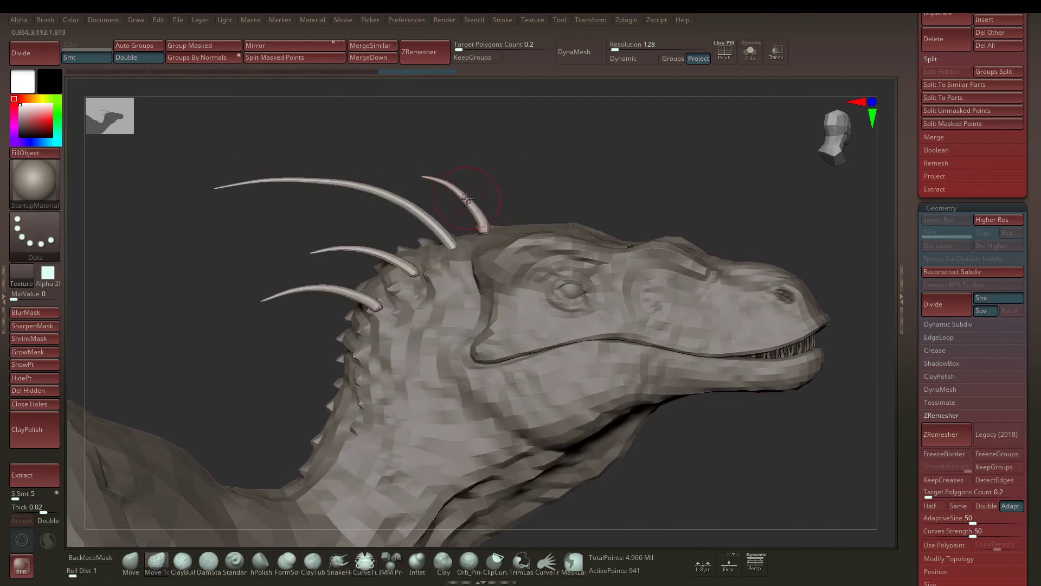
mouse_move(469, 199)
left_mouse_down()
mouse_move(461, 194)
mouse_move(476, 227)
mouse_move(444, 180)
left_mouse_up()
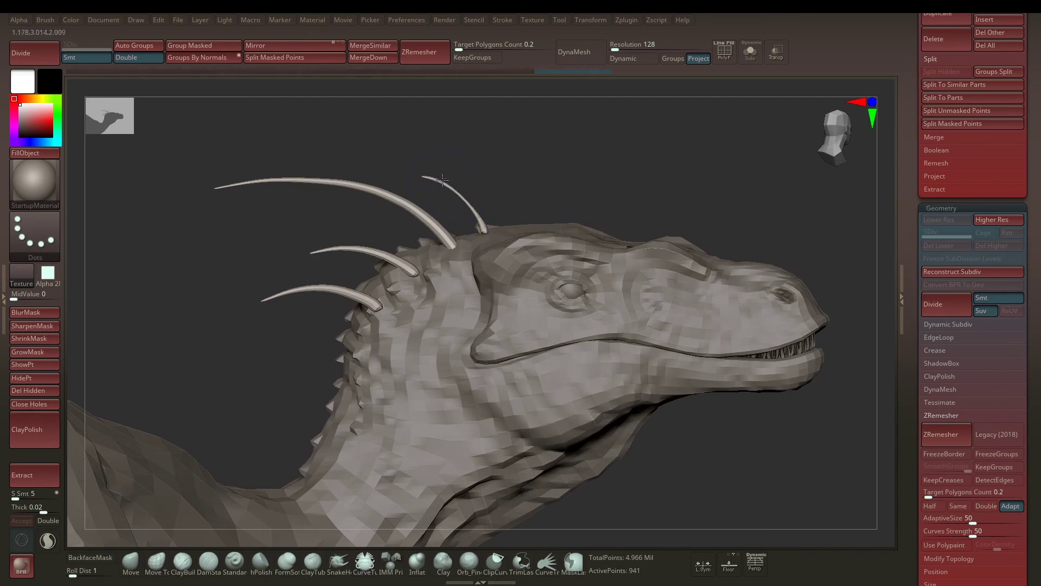
With the polyframe display on, enable KeepGroups for ZRemesher and give each strand its own polygroup with Auto Groups
key("w")
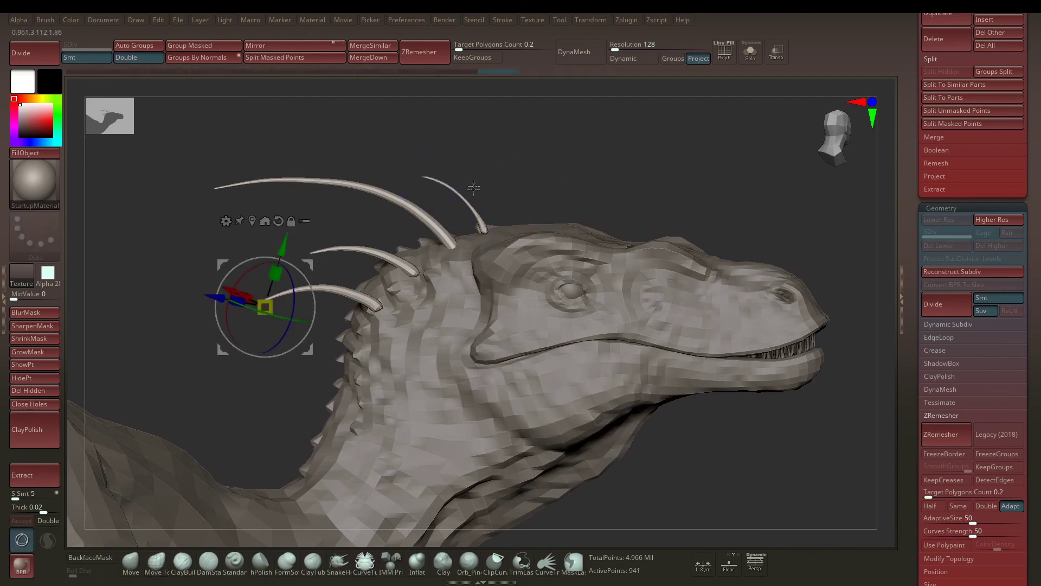
left_click(731, 56)
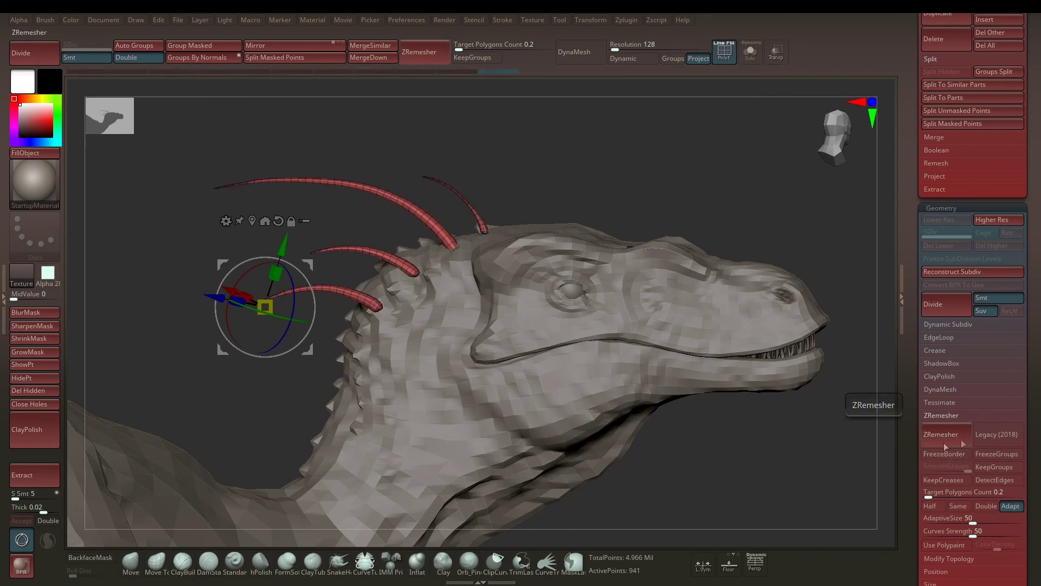
left_click(993, 468)
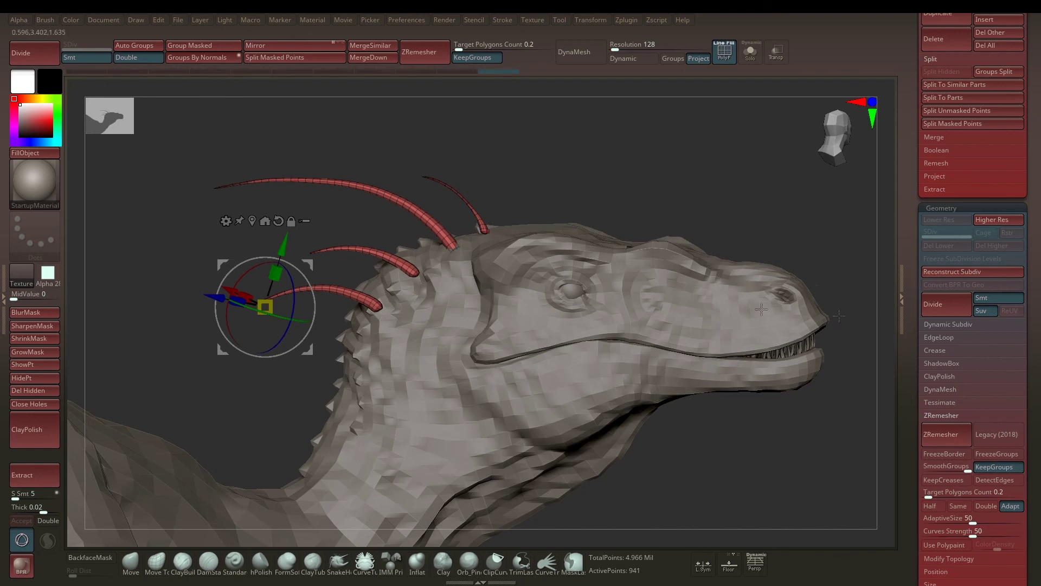
left_click(135, 49)
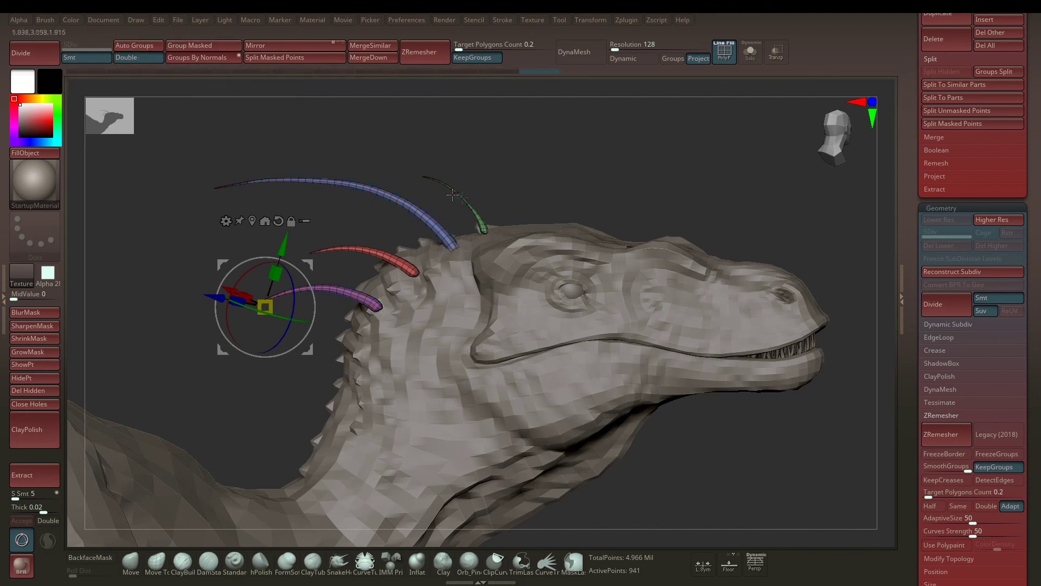
Mask every strand except the one on the crown with the gizmo active, and split the masked strands into a separate subtool
mouse_move(308, 264)
left_mouse_down()
mouse_move(321, 250)
mouse_move(322, 266)
left_mouse_up()
left_click(478, 208)
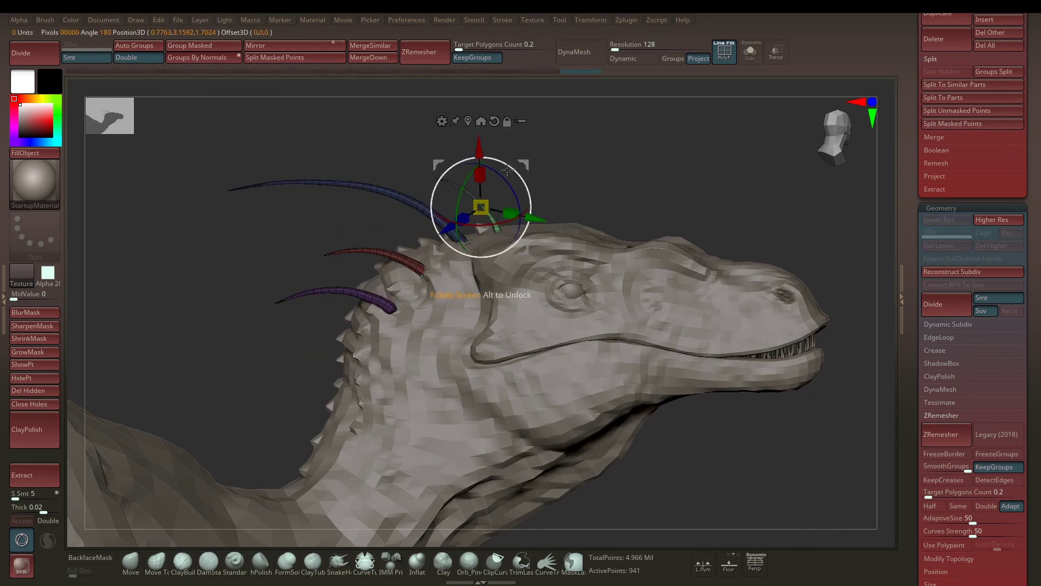
mouse_move(518, 159)
left_mouse_down()
mouse_move(495, 159)
mouse_move(525, 170)
left_mouse_up()
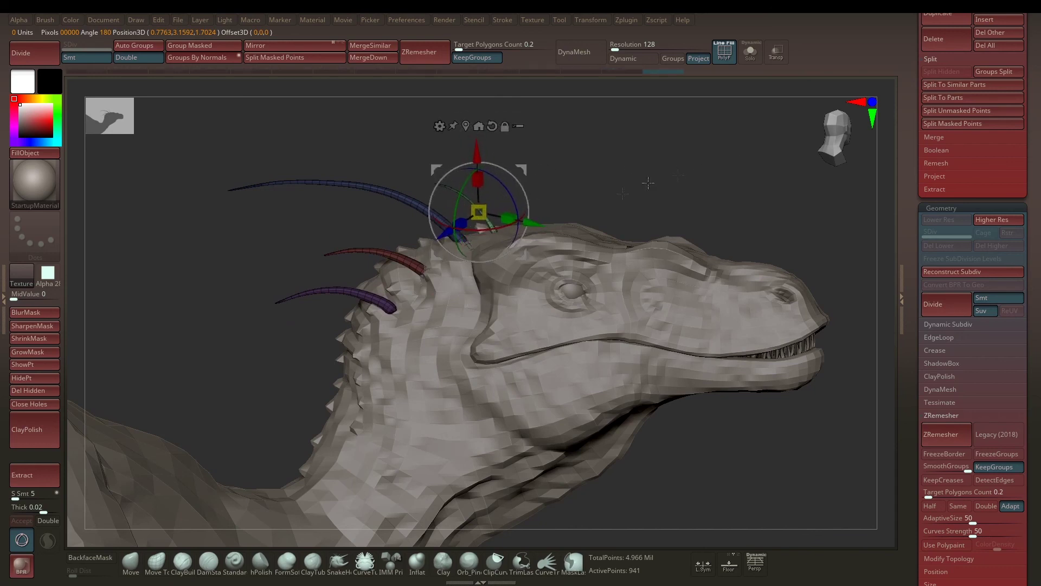
left_click(321, 60)
Duplicate the crown strand's subtool and select the copy
left_click_drag(1032, 74, 1036, 178)
left_click(932, 229)
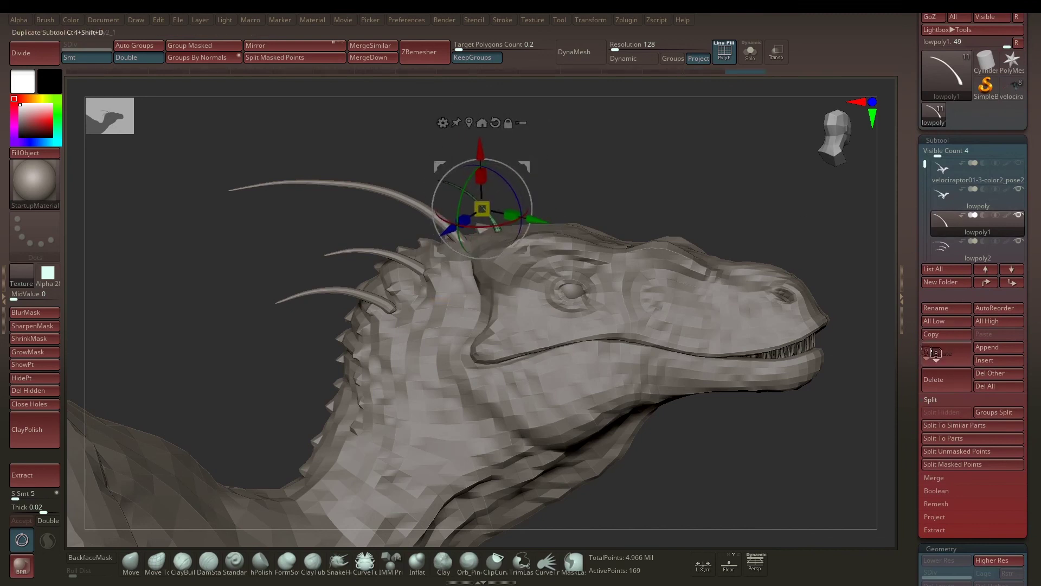
left_click(954, 250)
Position the copied strand beside the original on the head's crown, checking its placement from several angles
left_click_drag(559, 167, 538, 232)
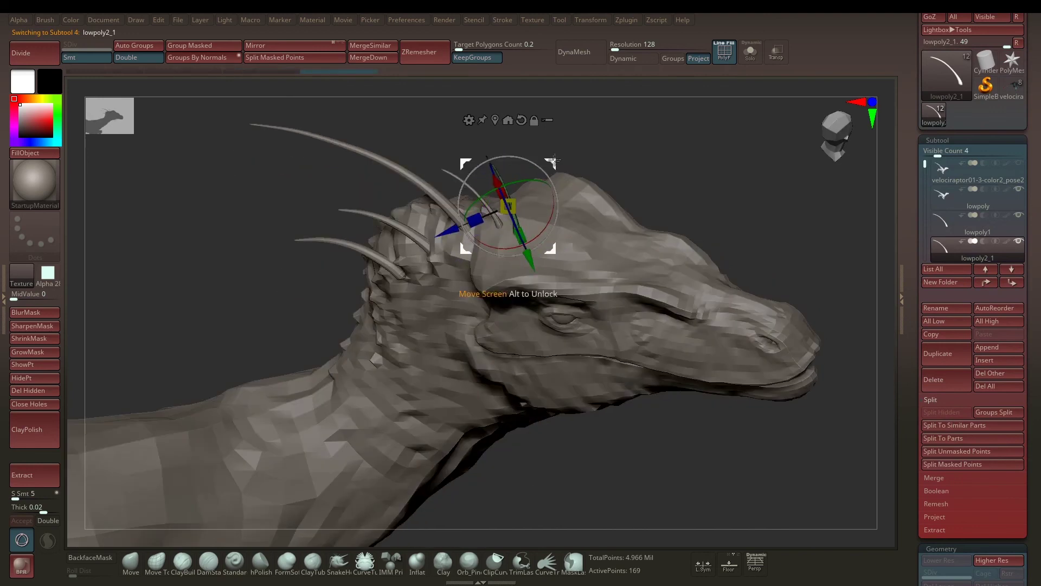
mouse_move(590, 151)
left_mouse_down()
mouse_move(669, 126)
mouse_move(603, 158)
left_mouse_up()
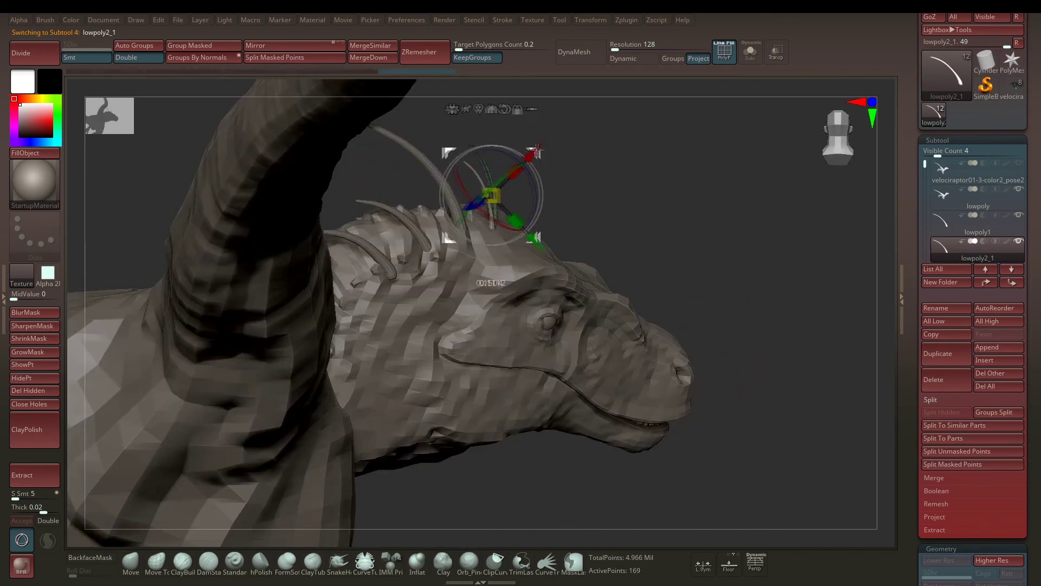
left_click_drag(642, 197, 668, 169)
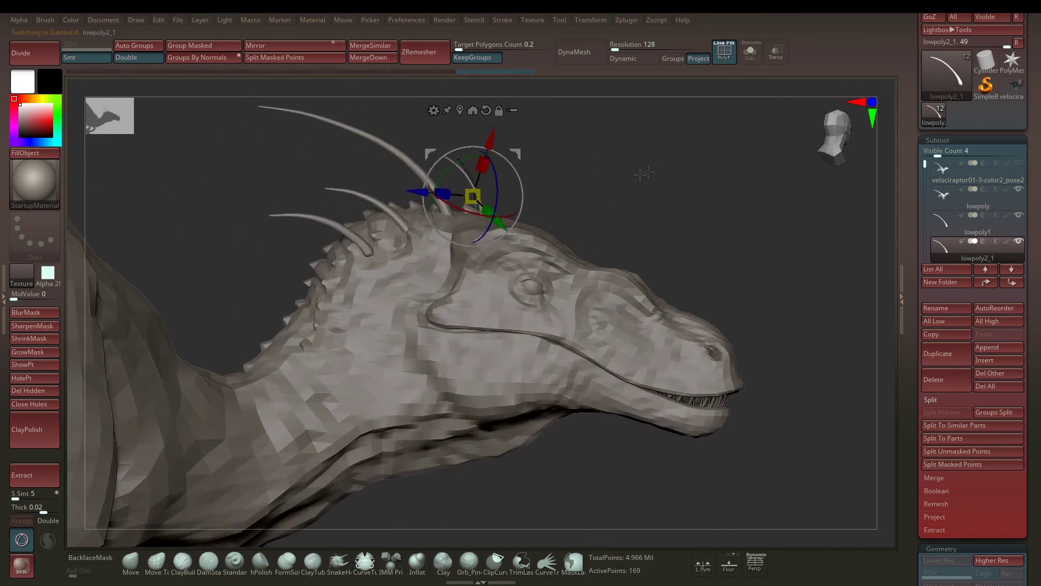
mouse_move(582, 175)
left_mouse_down()
mouse_move(503, 176)
mouse_move(426, 207)
mouse_move(629, 187)
left_mouse_up()
key("q")
left_click_drag(544, 171, 477, 204)
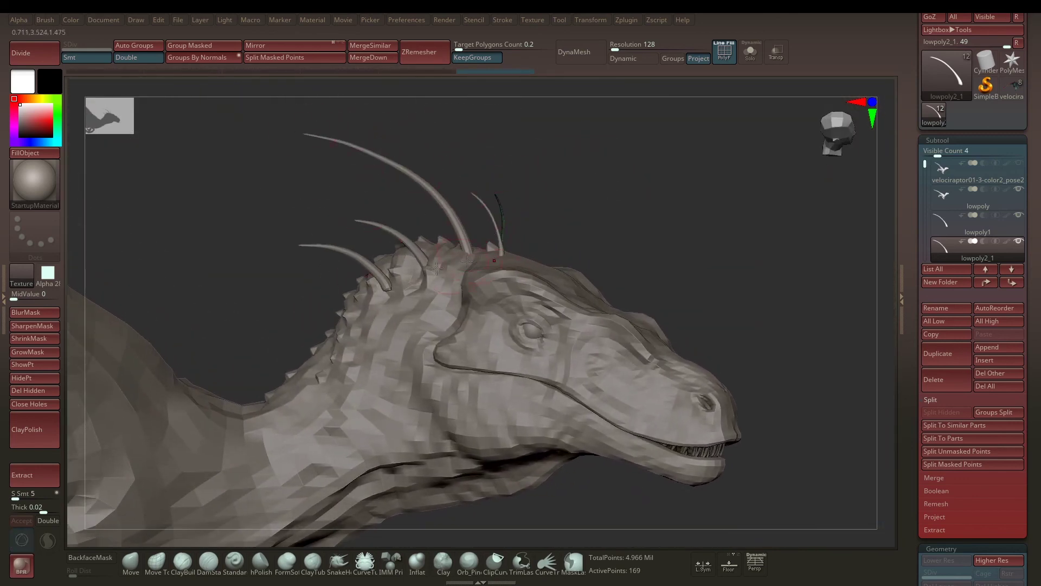
left_click_drag(592, 179, 705, 180)
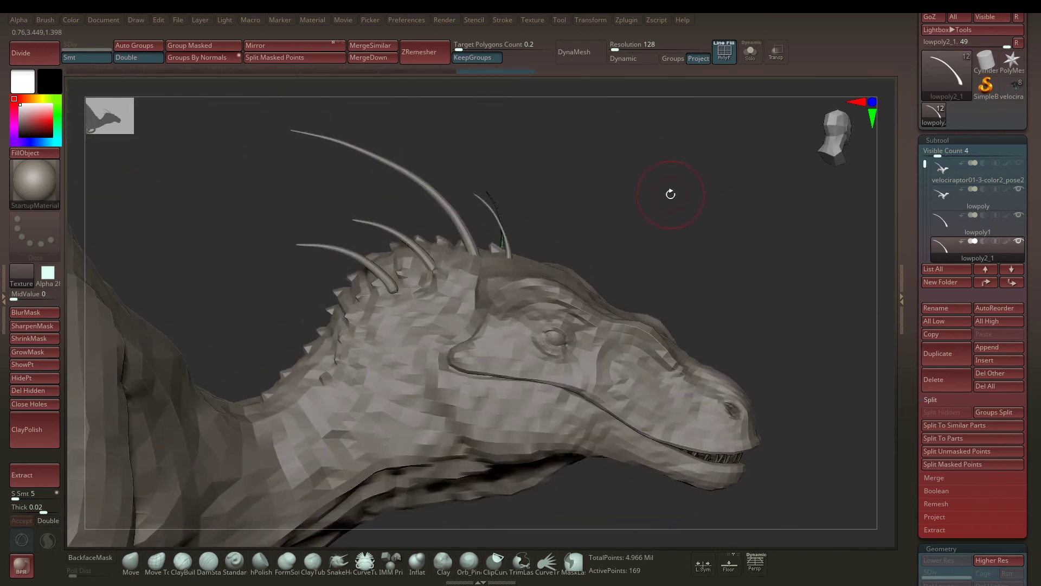